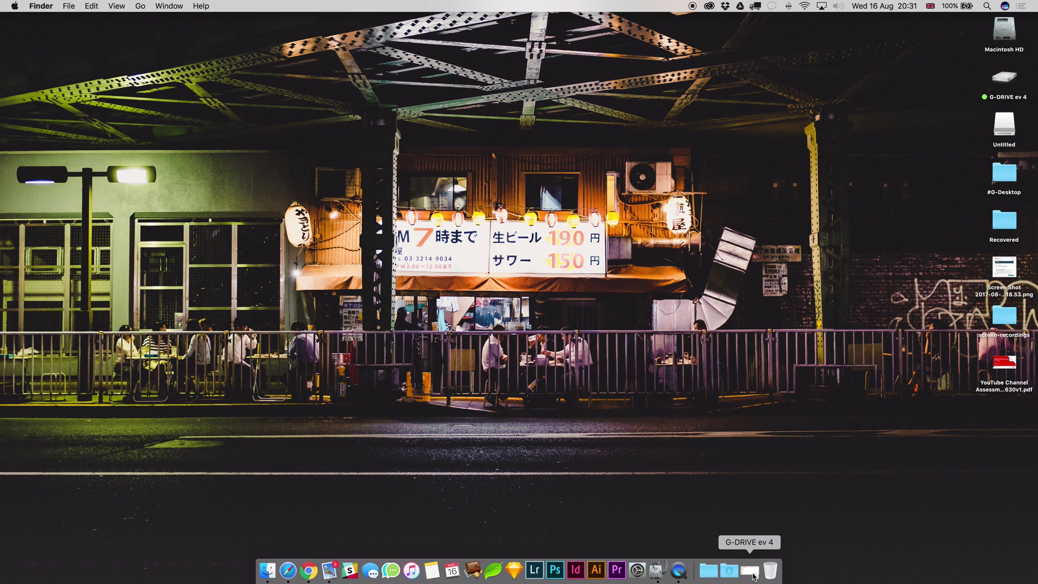
- Open the G-DRIVE ev 4 drive from its Dock folder stack in a Finder window
left_click(750, 570)
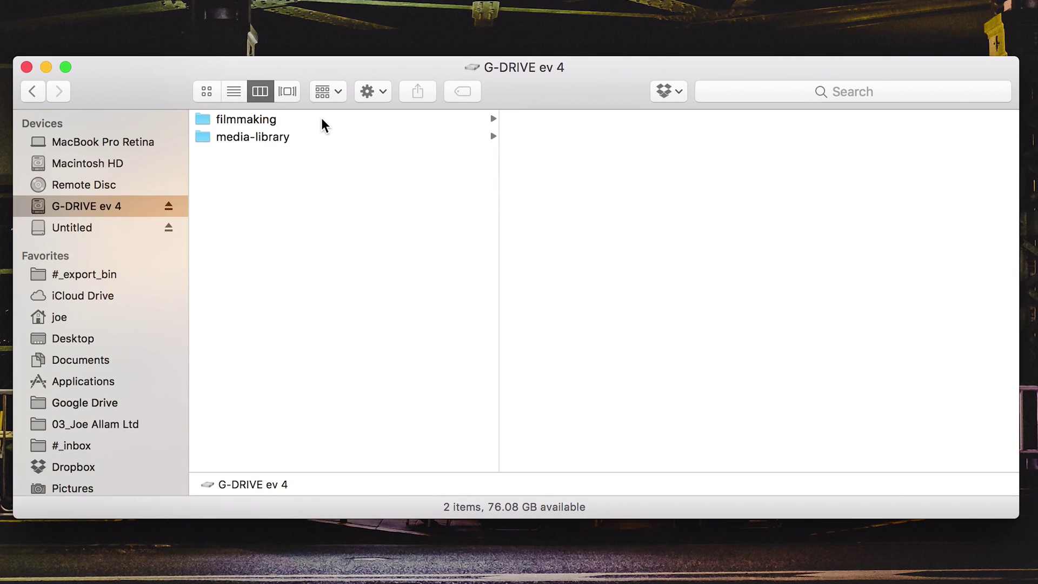
- Browse the filmmaking and media-library folders, ending with filmmaking's six subfolders listed
left_click(322, 120)
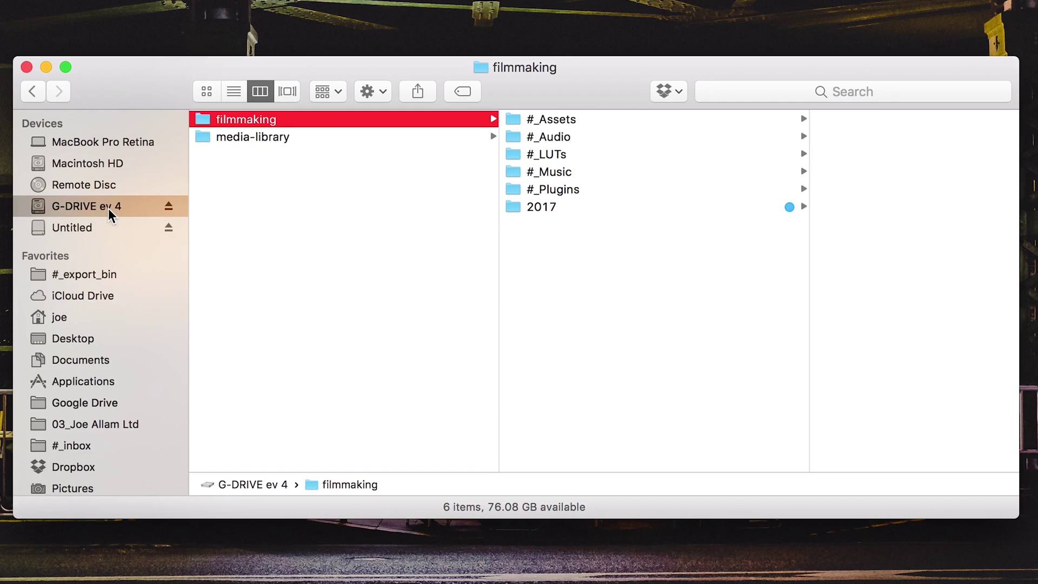
left_click(292, 178)
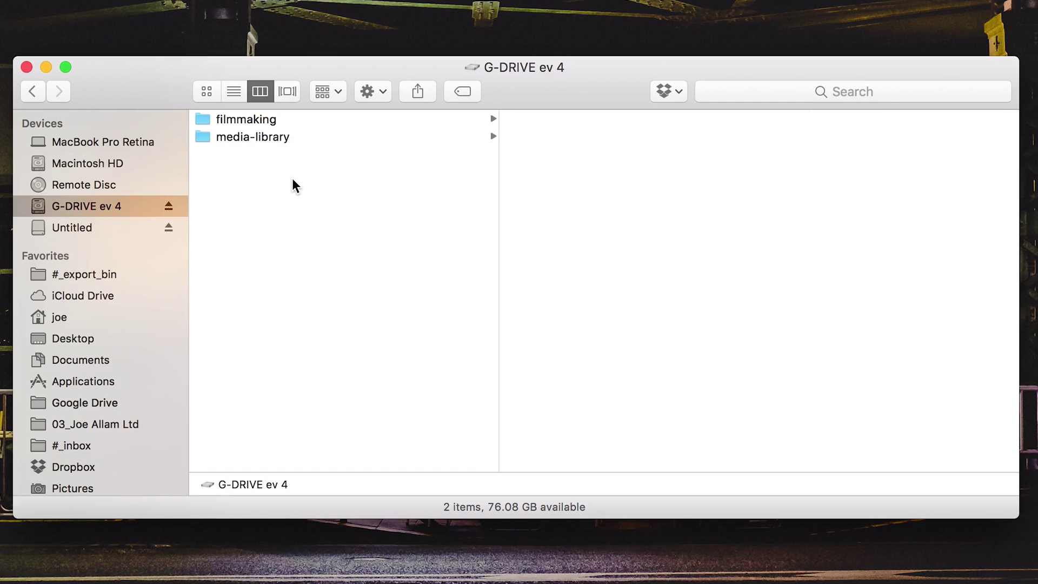
left_click(288, 119)
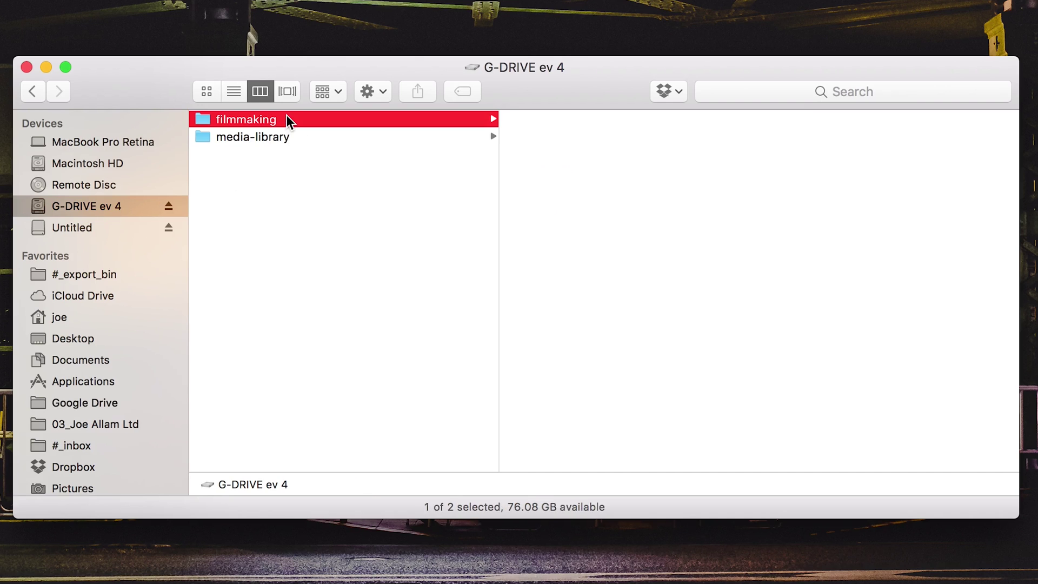
left_click(291, 138)
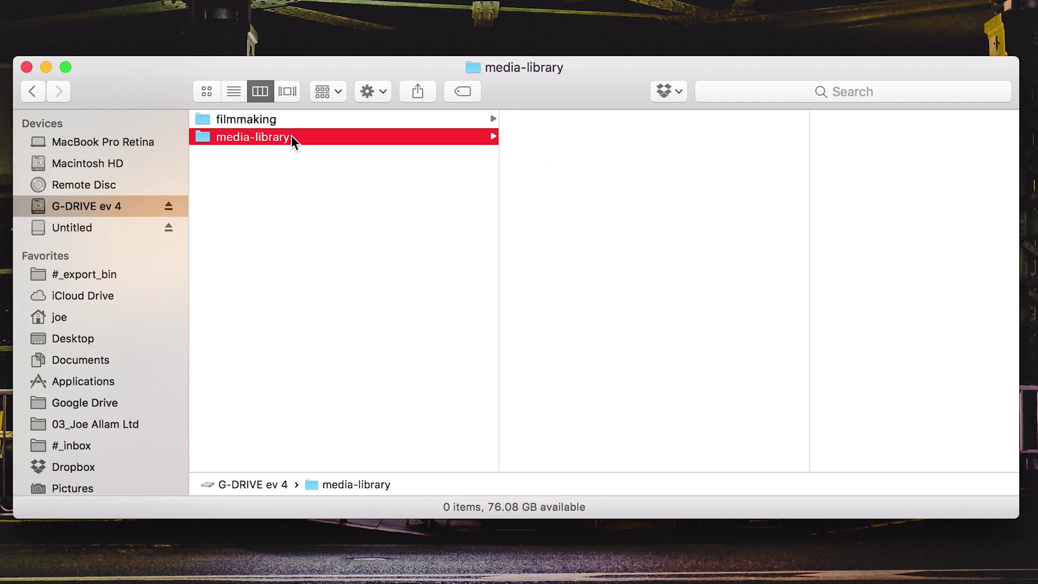
left_click(341, 120)
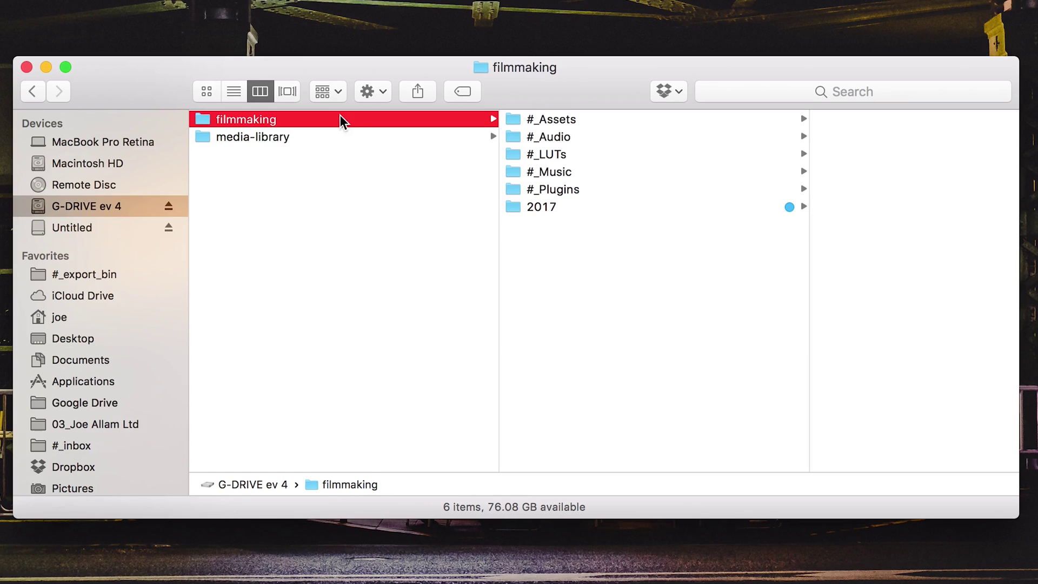
left_click(330, 183)
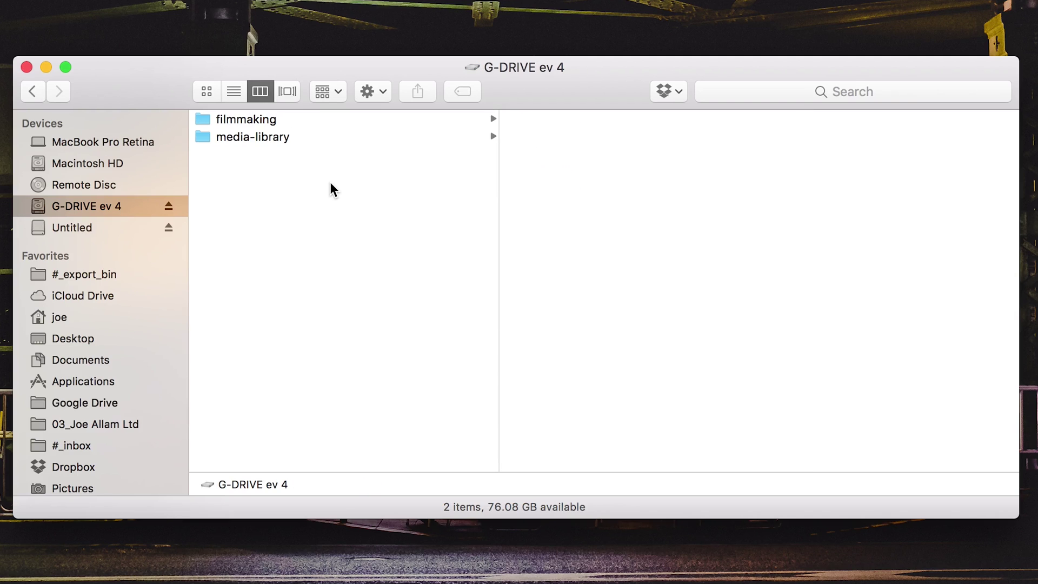
left_click(287, 115)
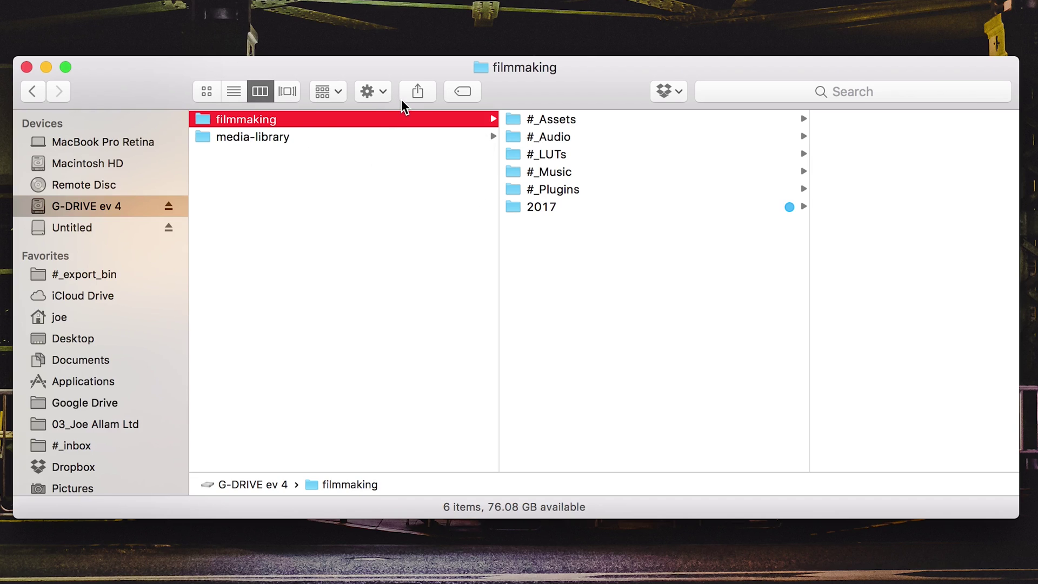
- Step from #_Assets through #_Audio, #_LUTs, #_Music and #_Plugins to 2017, then open 10_japan
left_click(620, 120)
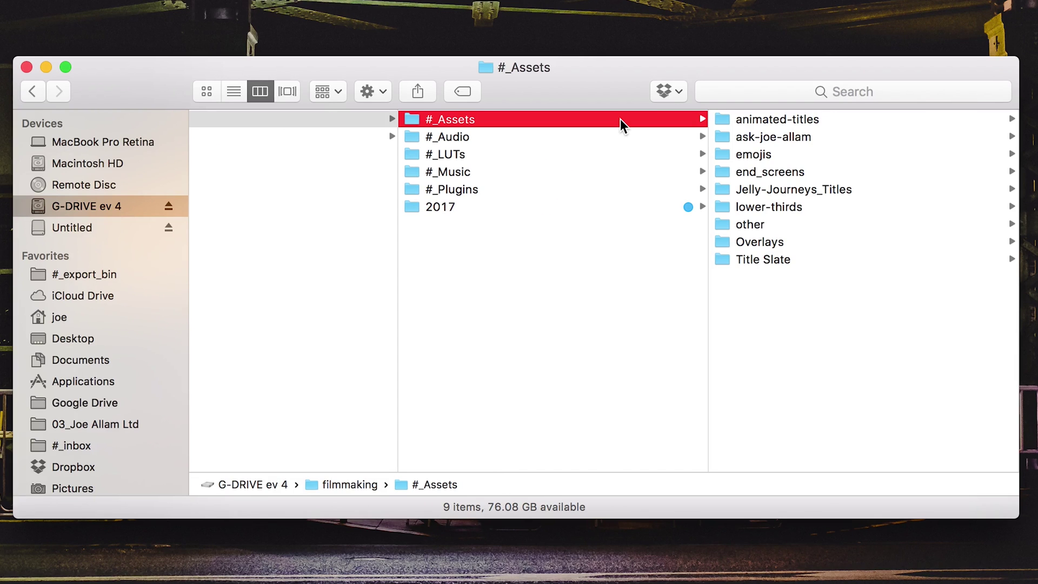
key("Down")
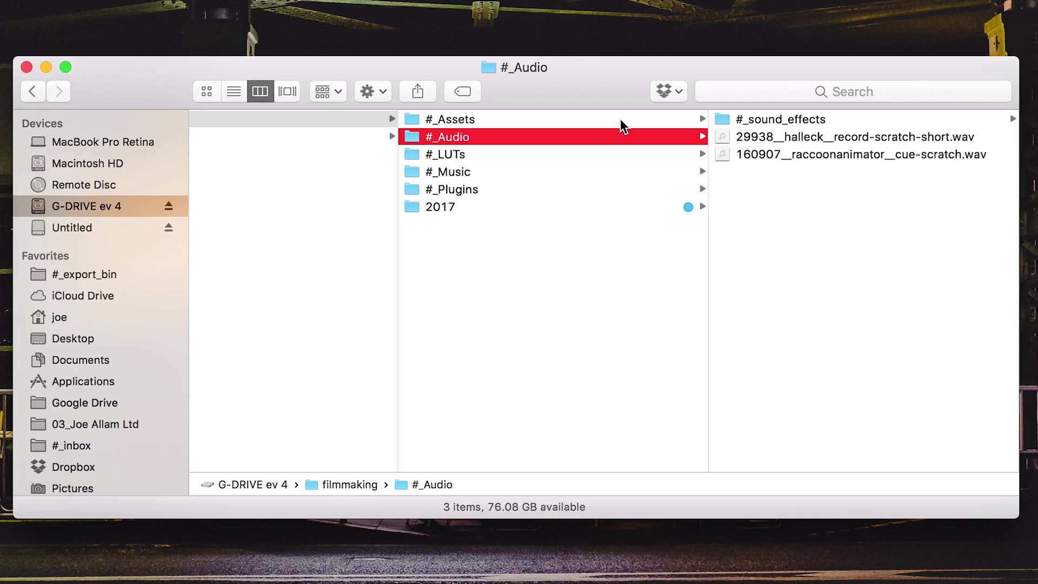
key("Down")
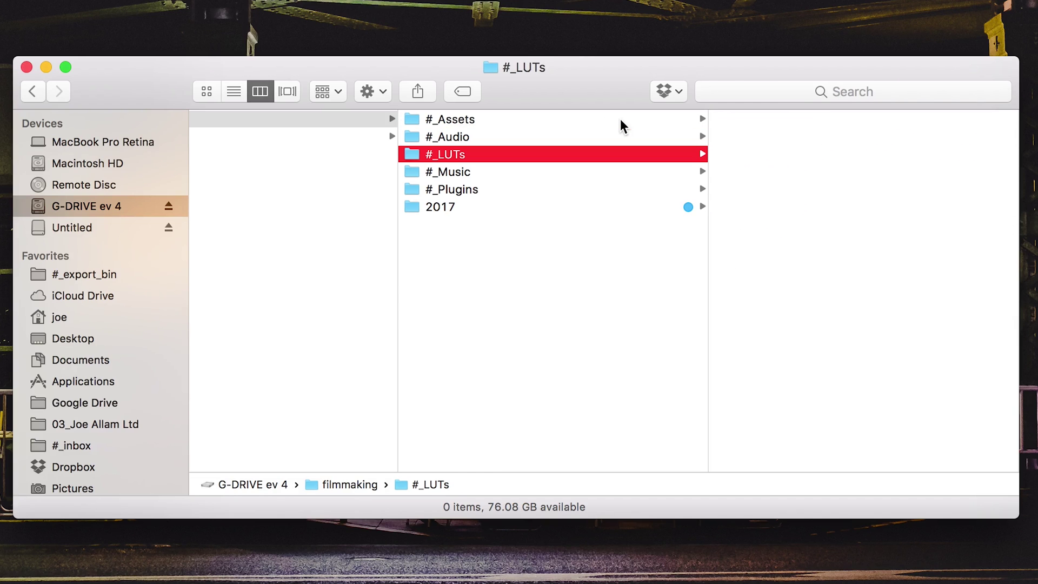
key("Down")
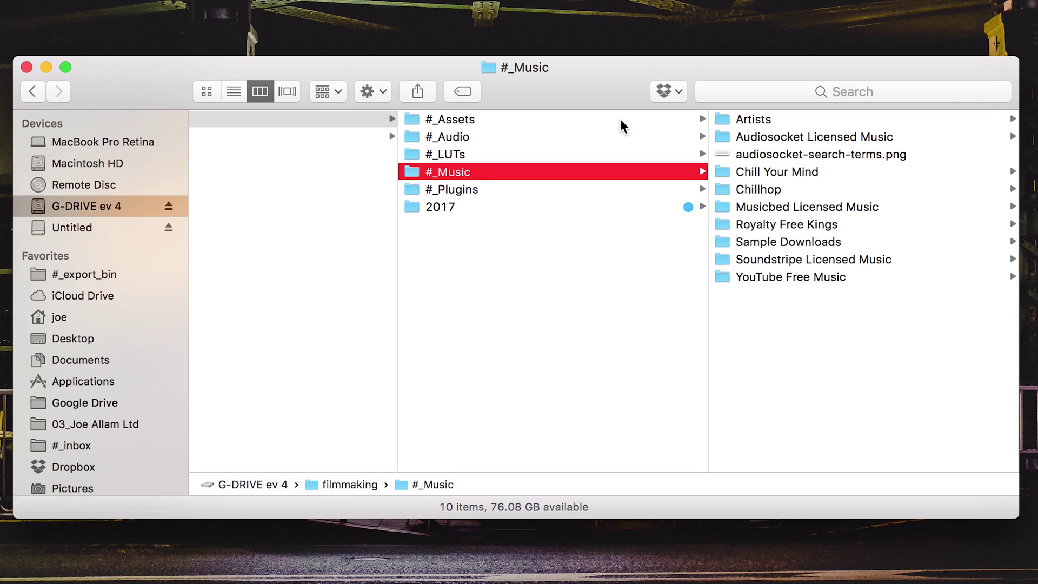
key("Down")
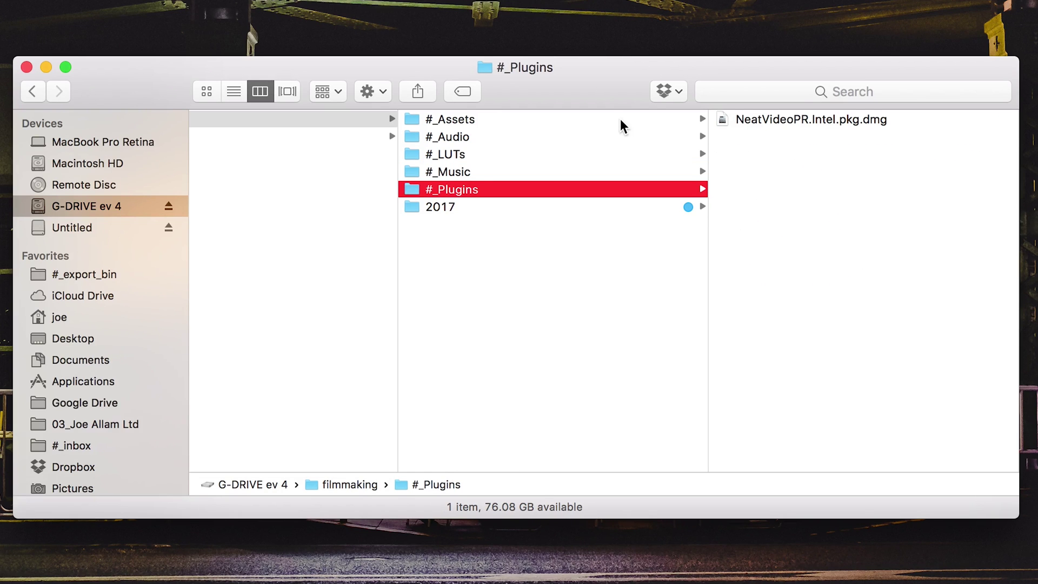
key("Down")
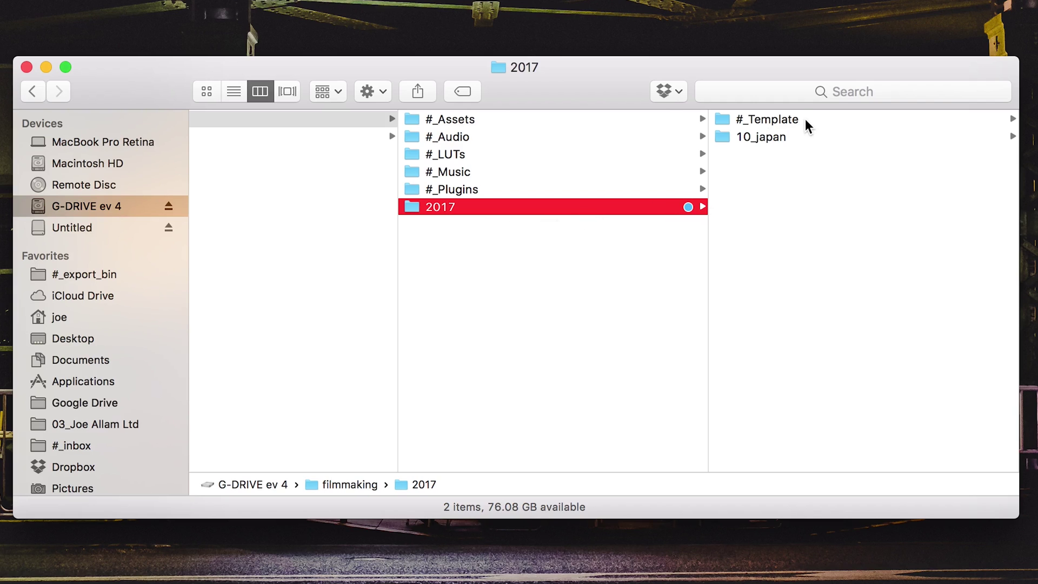
left_click(813, 137)
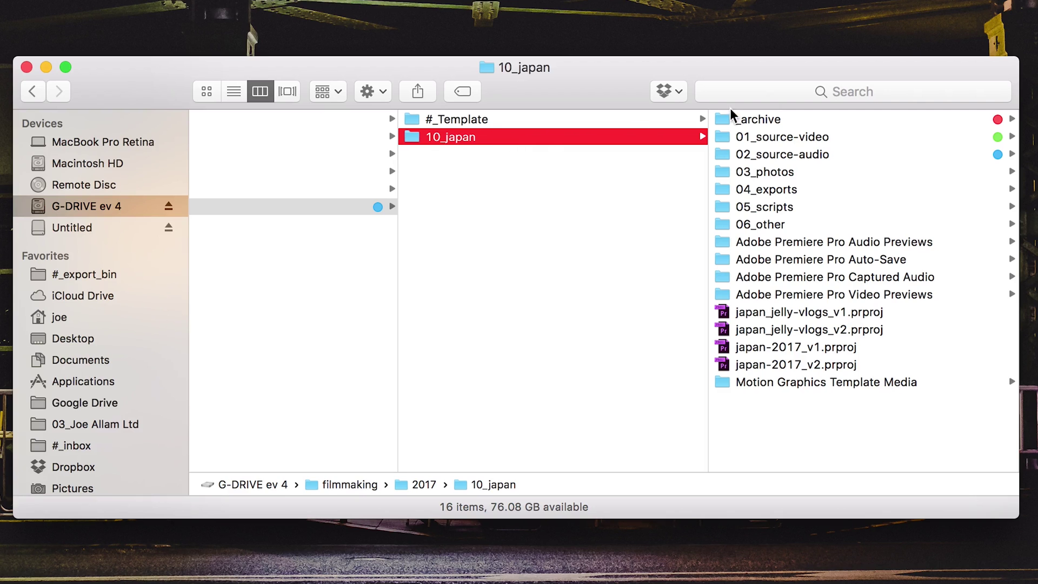
- Inspect 10_japan's subfolders 01_source-video through 06_other and the japan-2017_v1.prproj file
left_click(788, 139)
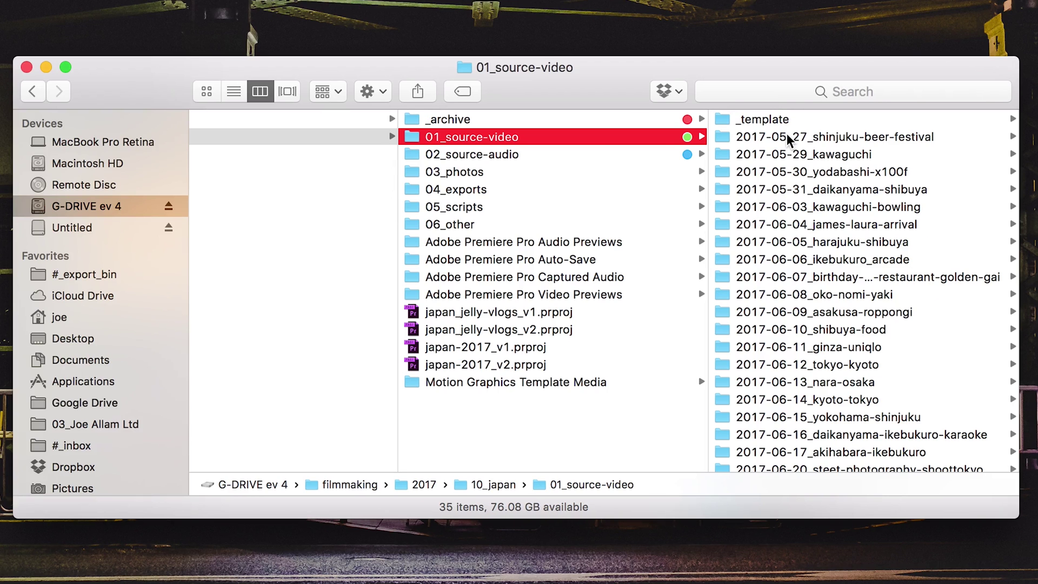
left_click(511, 155)
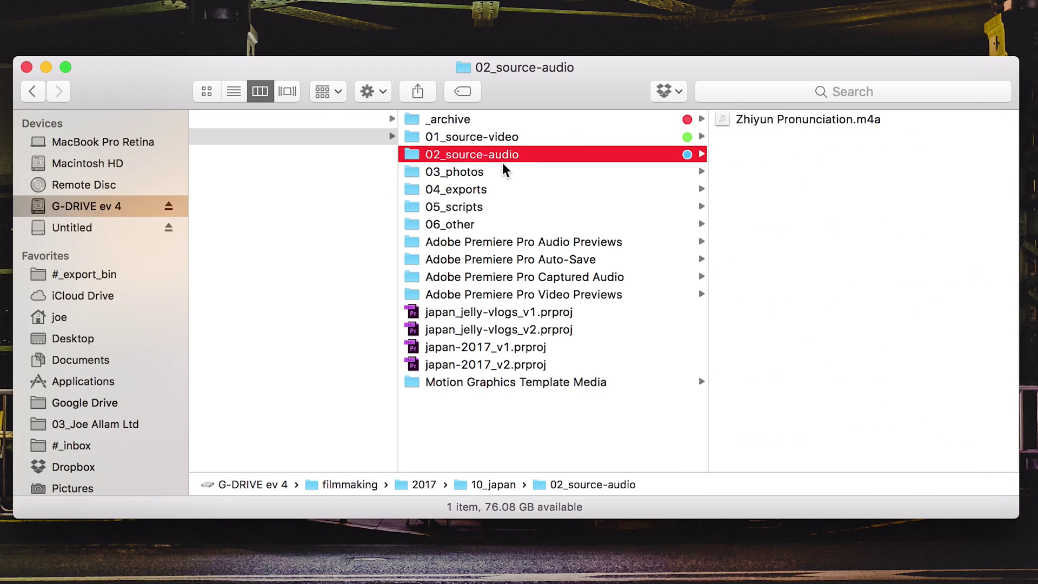
left_click(495, 173)
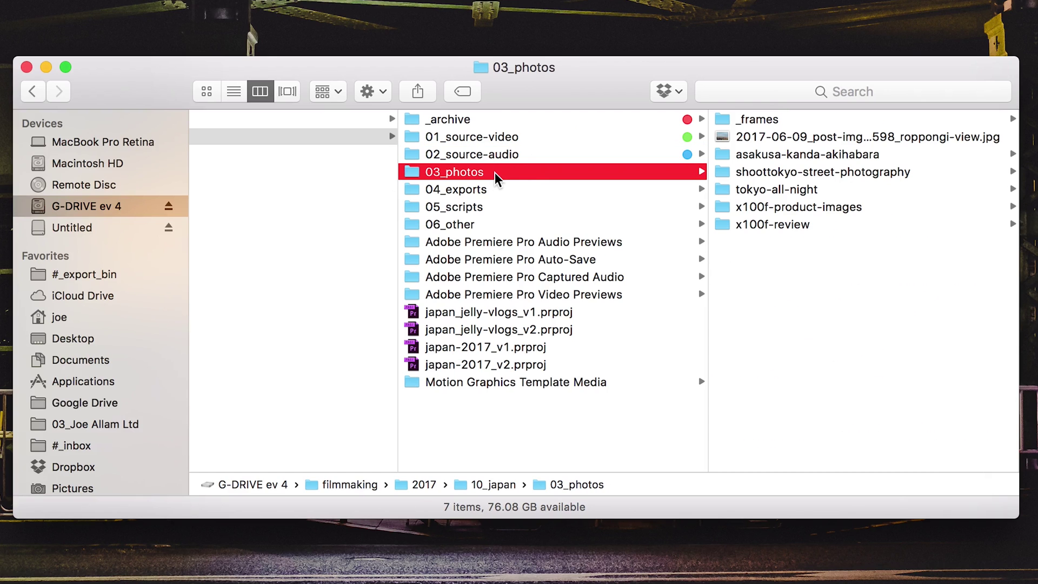
left_click(506, 189)
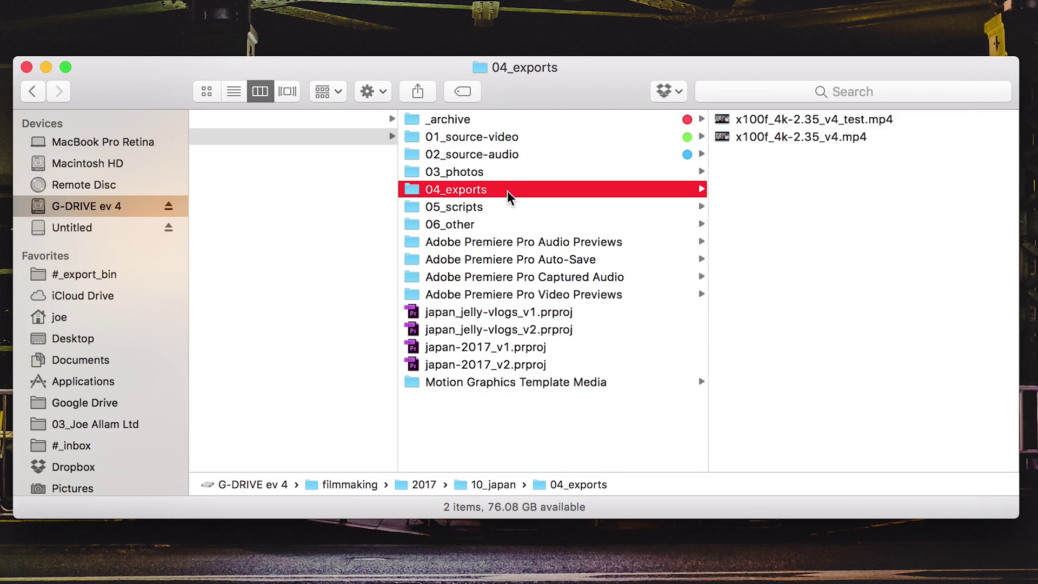
left_click(508, 208)
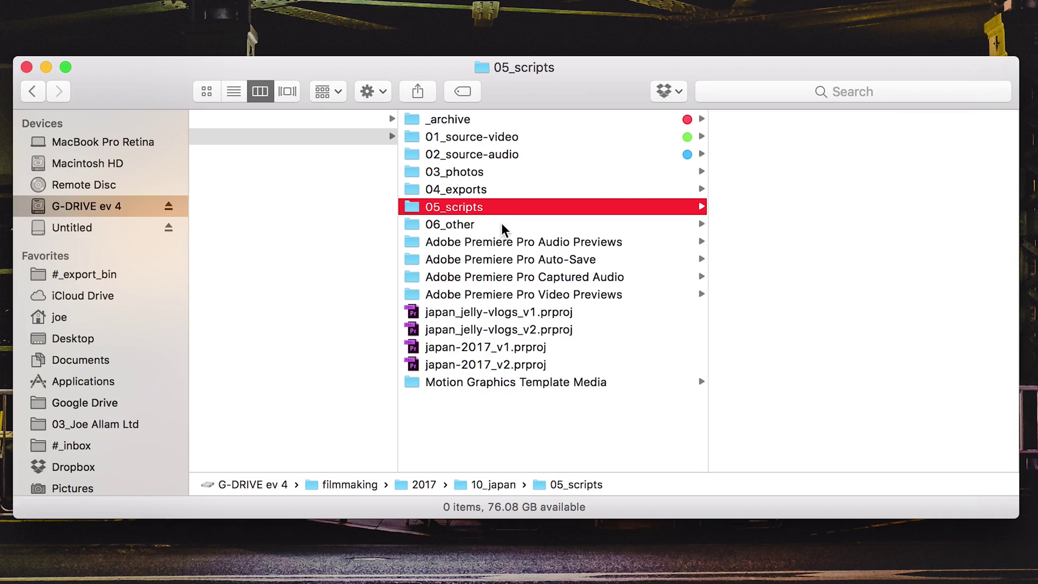
left_click(502, 226)
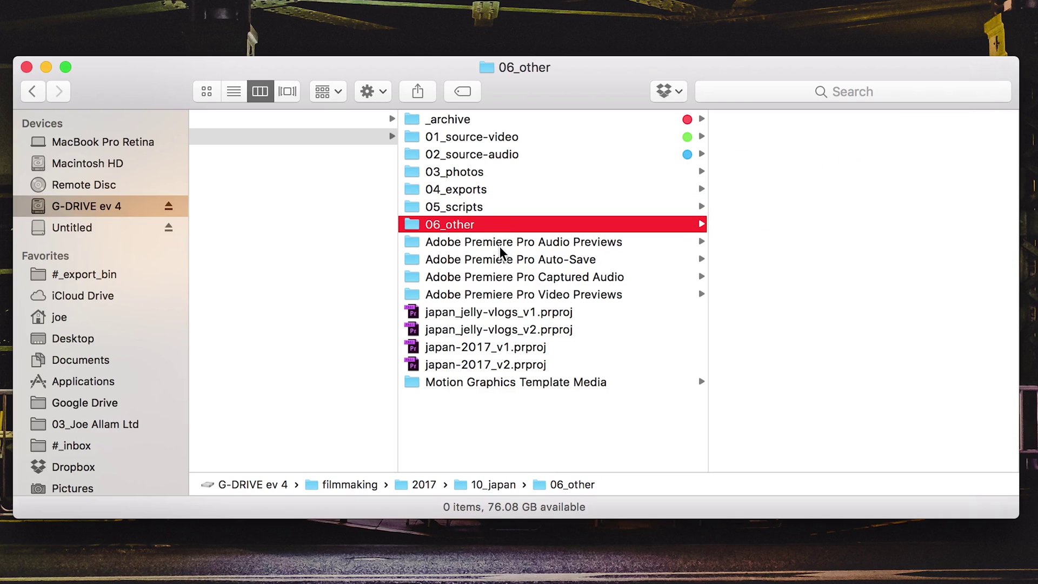
left_click(479, 348)
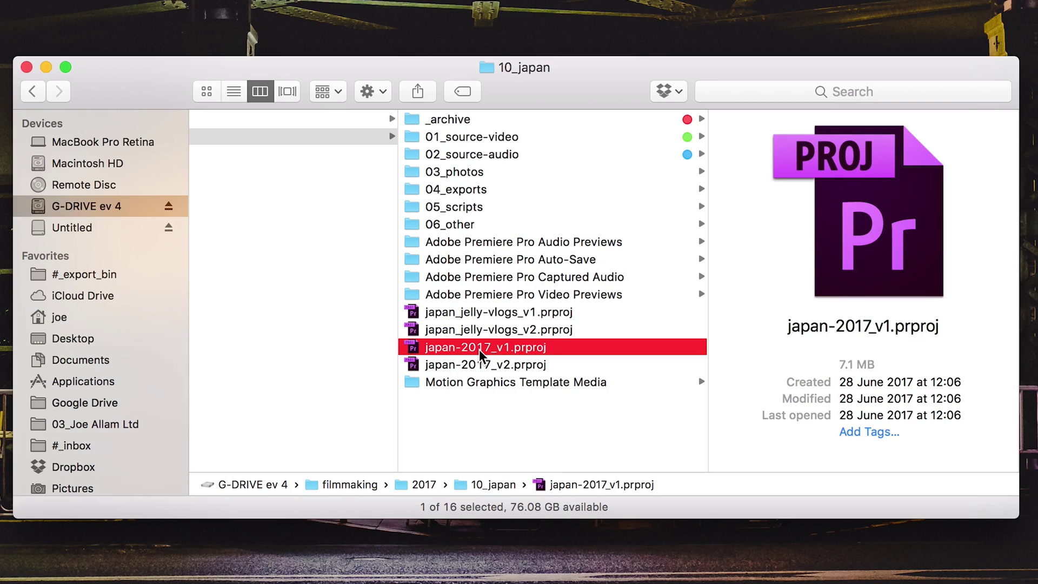
- Scroll the columns back and go up to the parent 2017 folder
scroll(479, 351, "left", 2)
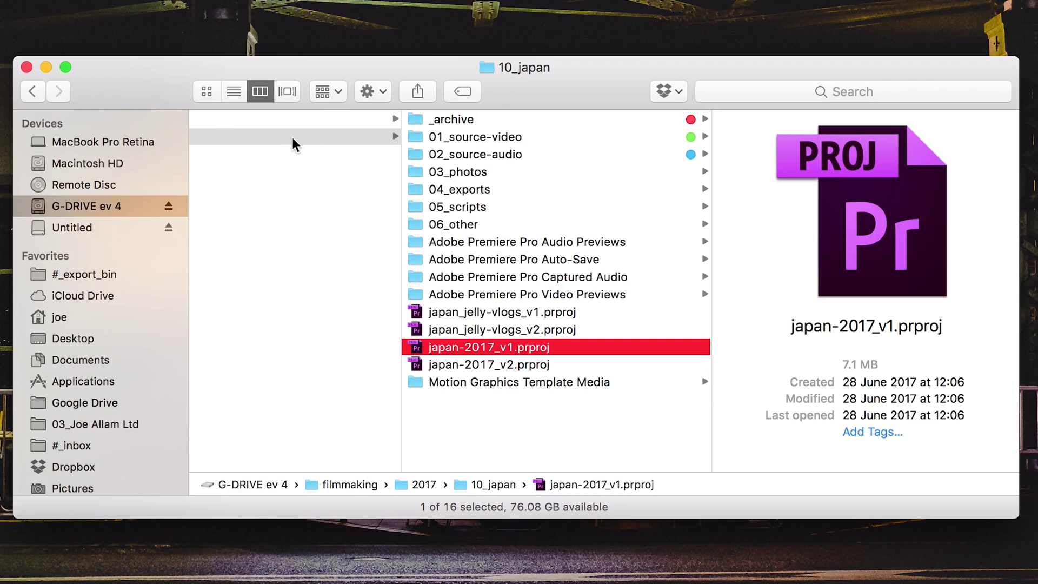
scroll(286, 144, "left", 2)
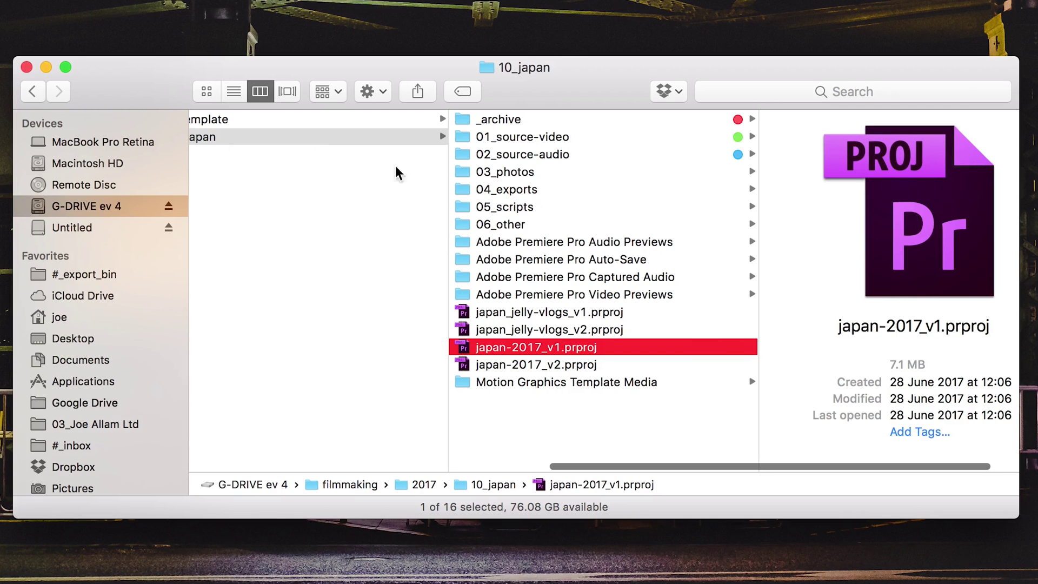
scroll(543, 375, "left", 10)
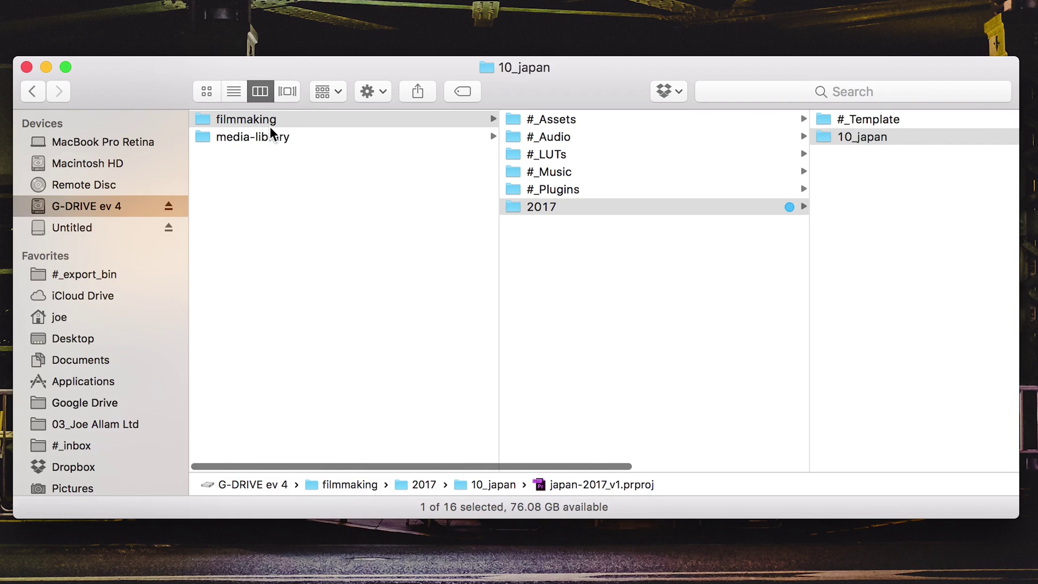
scroll(617, 283, "right", 10)
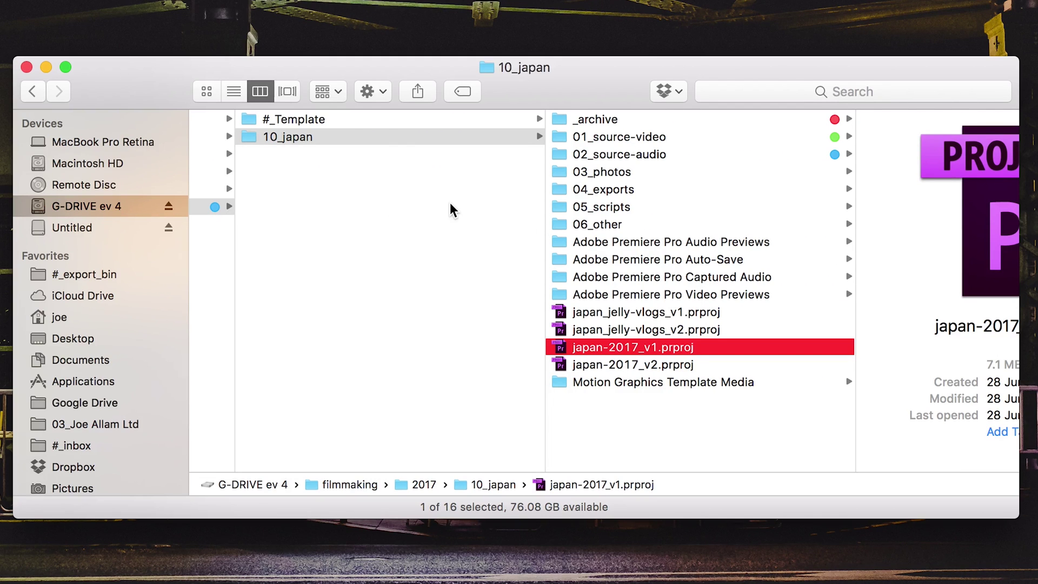
key("super+Up")
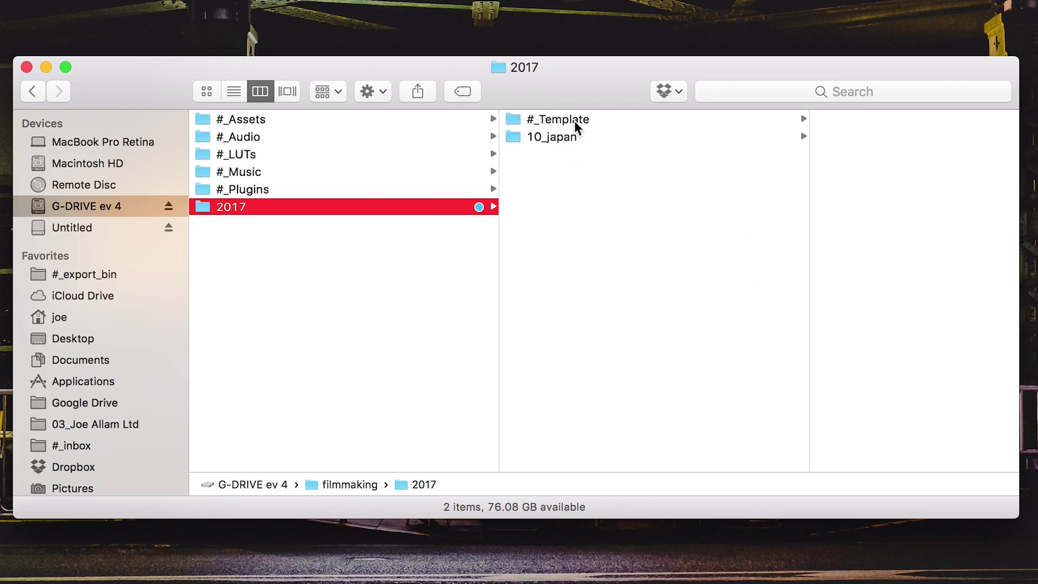
- Inspect #_Template's #_template_v7.prproj, _archive, 01_source-video and 02_source-audio, then reselect #_Template
left_click(595, 118)
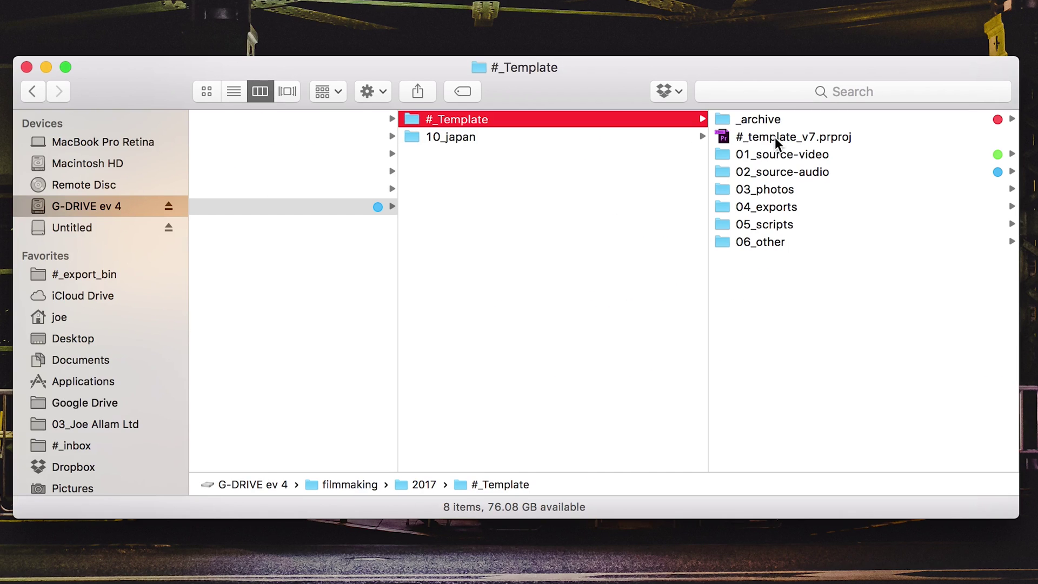
left_click(774, 137)
left_click(568, 118)
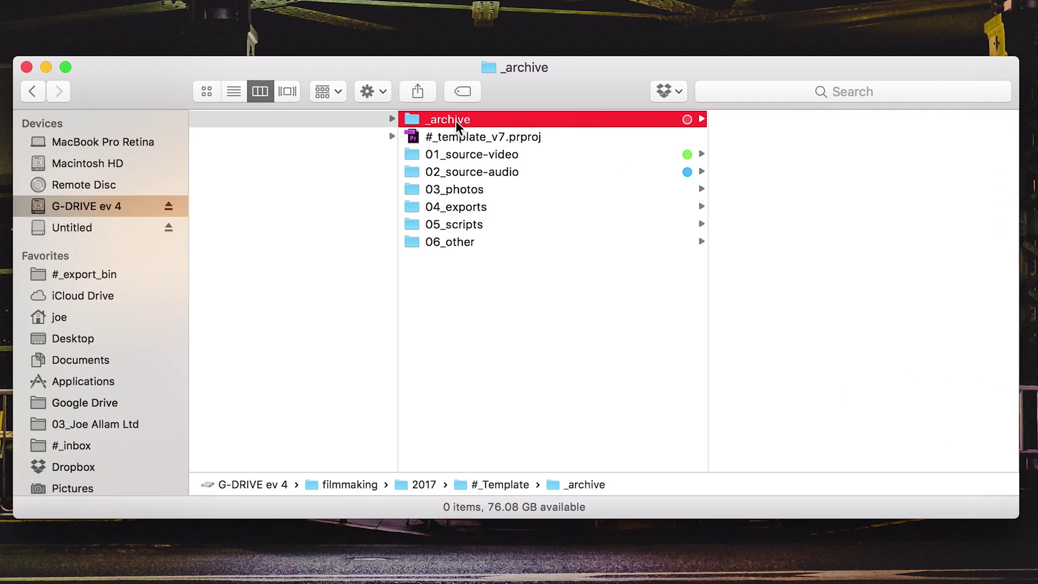
left_click(470, 156)
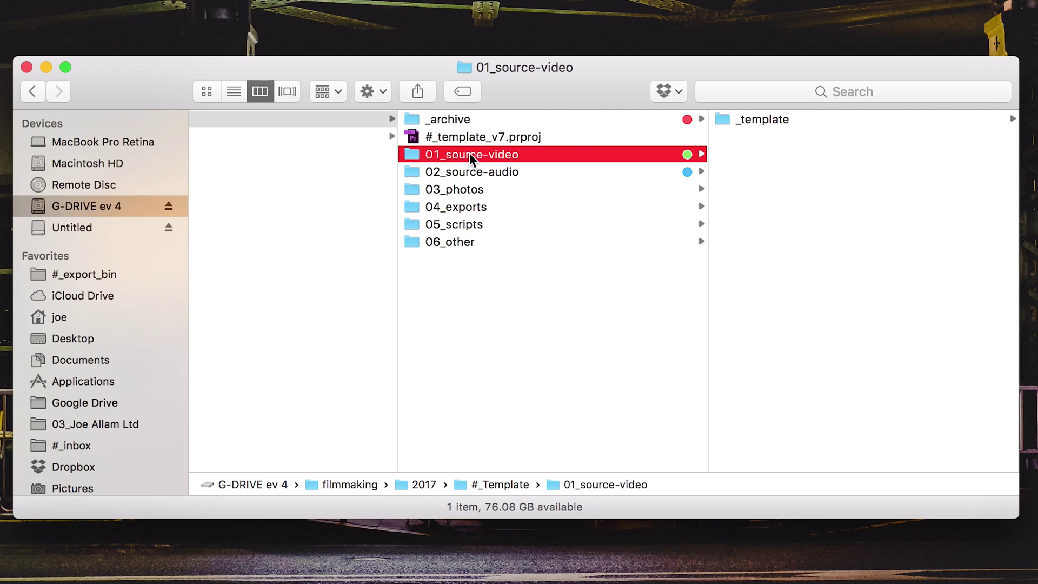
left_click(489, 174)
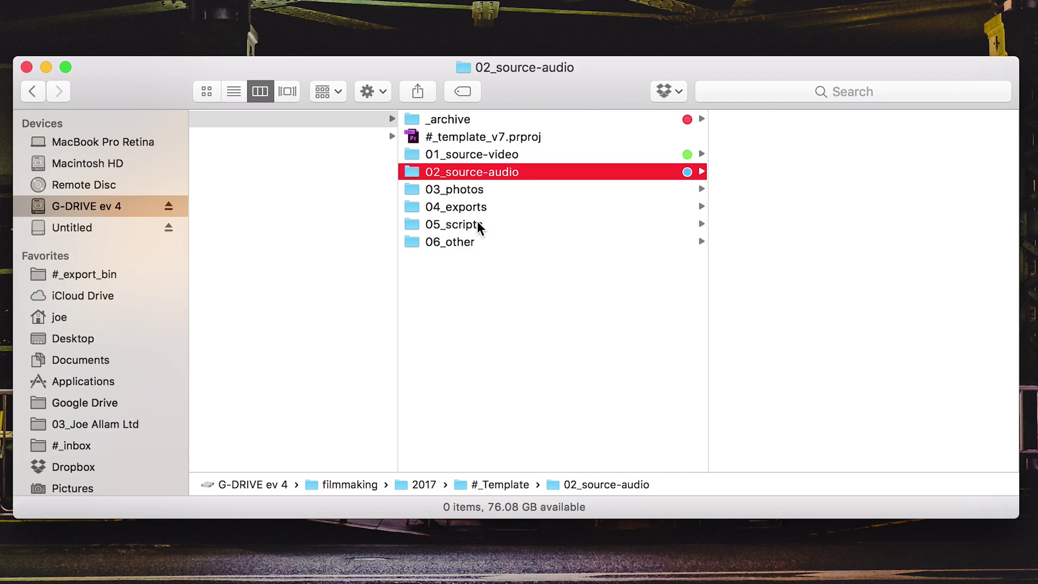
left_click(501, 294)
scroll(292, 157, "left", 5)
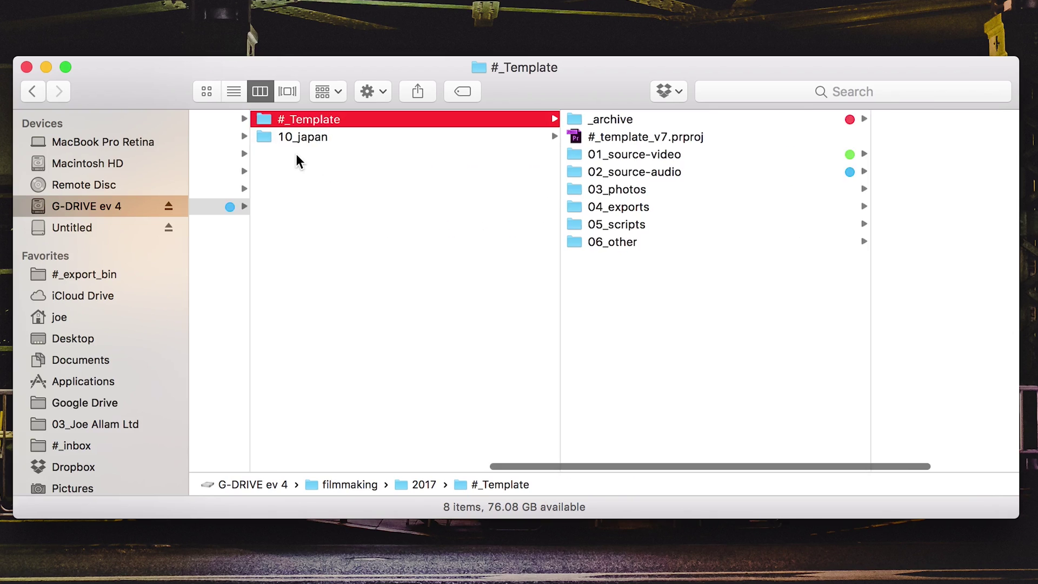
- Duplicate the #_Template folder in 2017, name the copy 11_uk, and open it
right_click(459, 119)
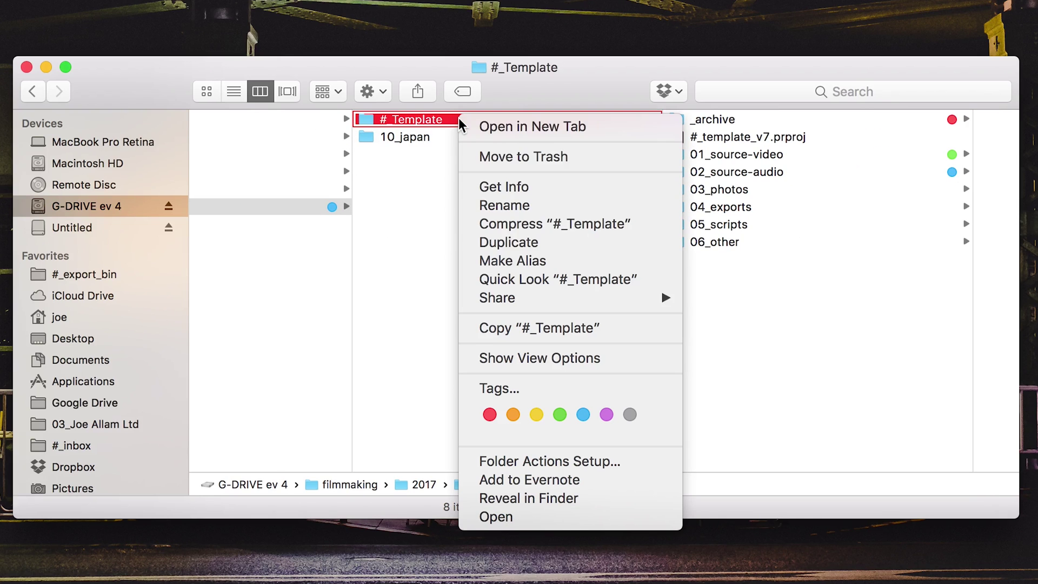
left_click(559, 241)
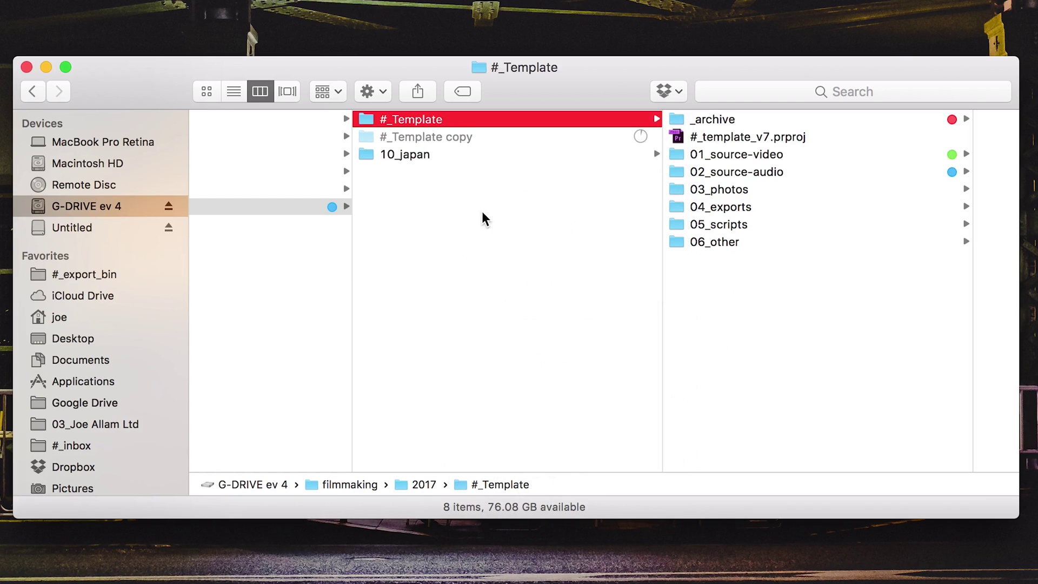
key("Return")
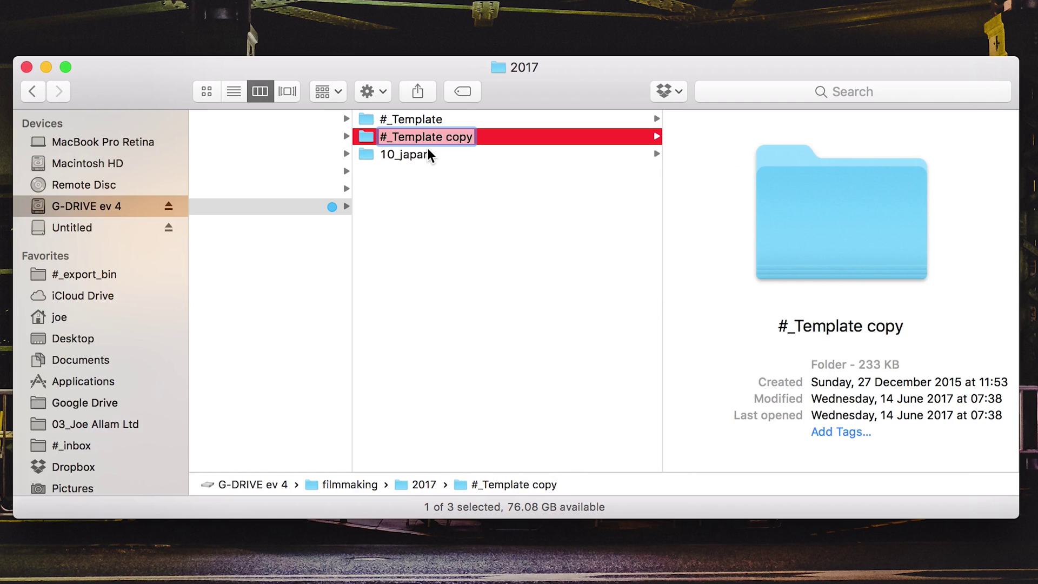
type("11")
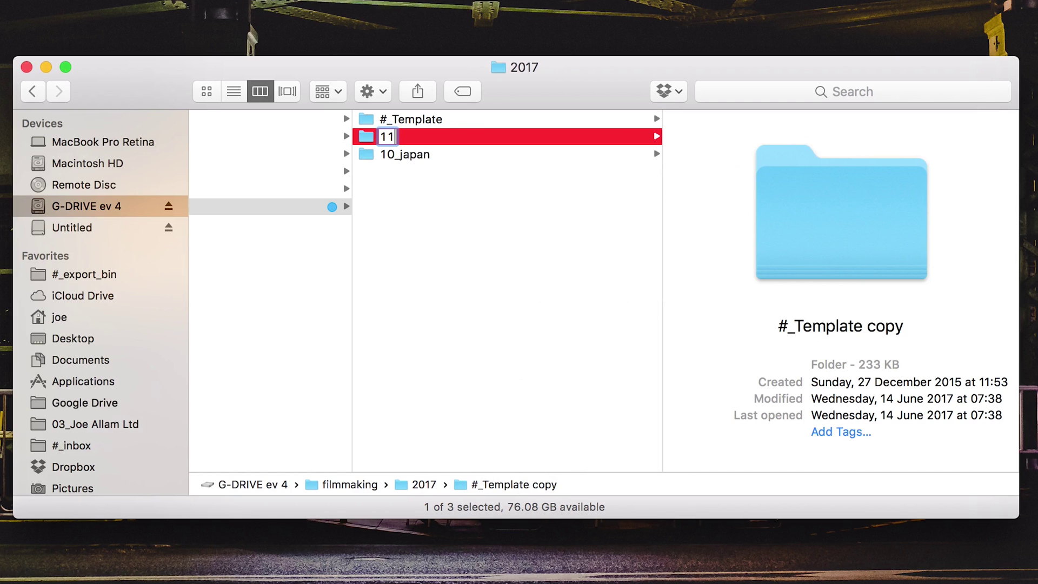
type("_uk")
key("Return")
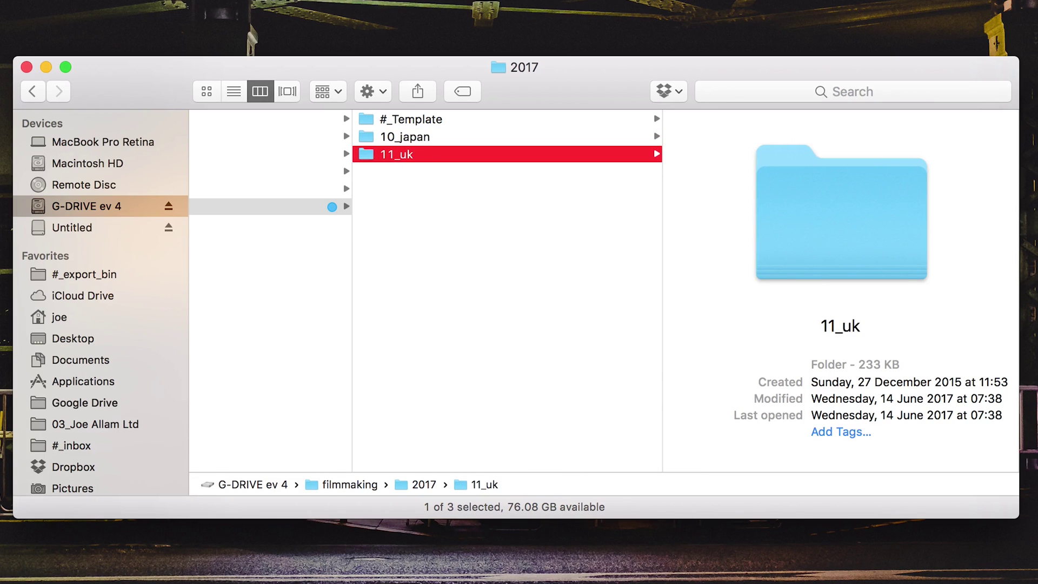
left_click(412, 213)
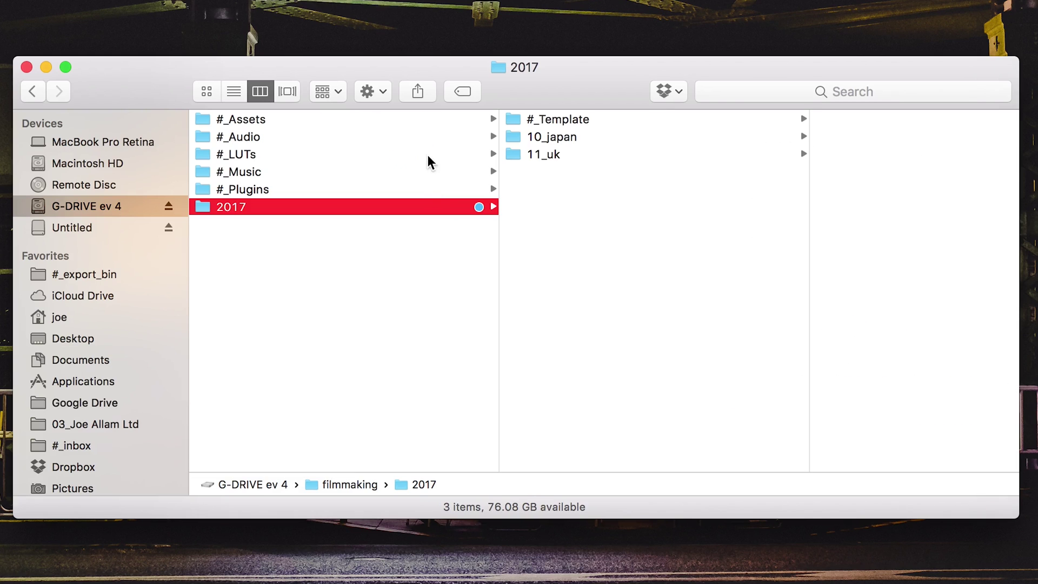
left_click(588, 155)
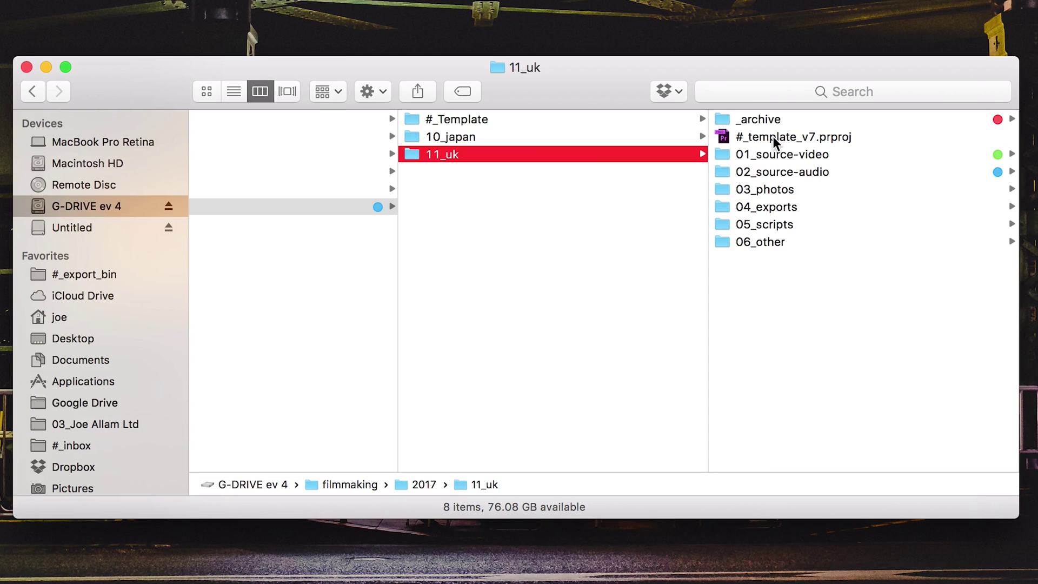
- In 11_uk's 01_source-video, duplicate the _template camera folder and rename the copy 2017-08-xx
left_click(772, 137)
left_click(575, 156)
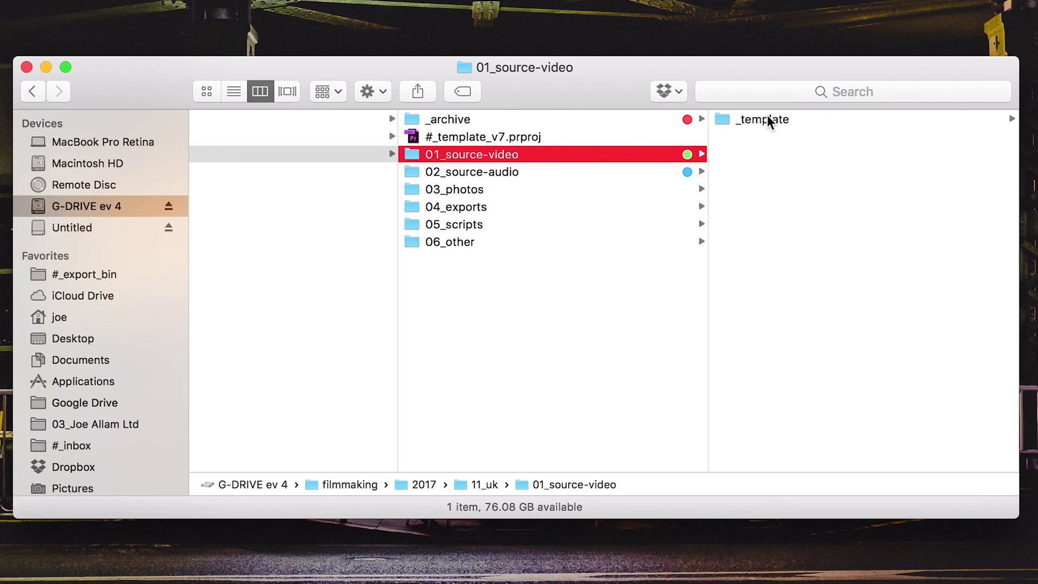
left_click(756, 120)
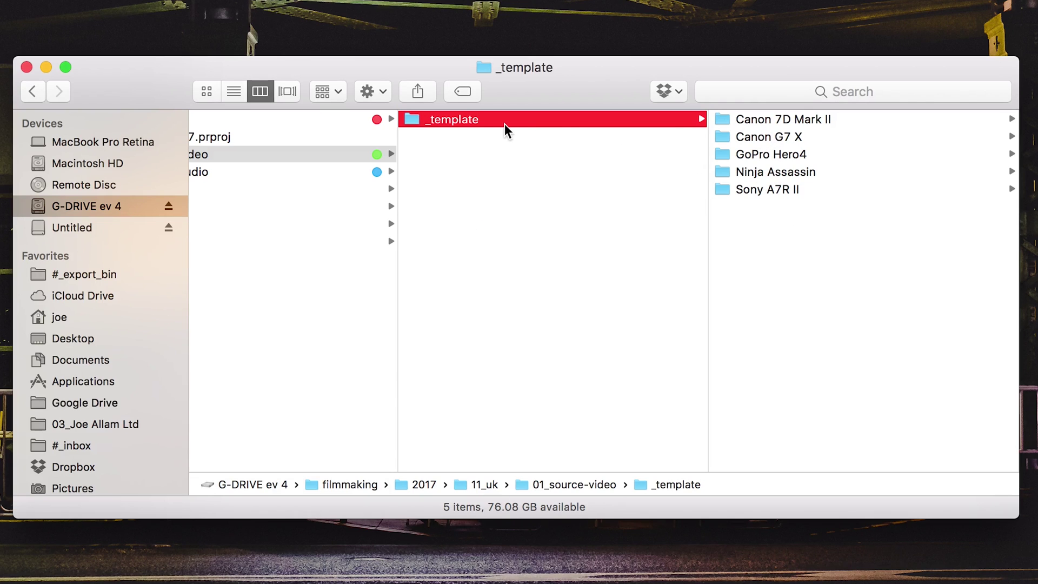
key("super+d")
right_click(475, 137)
left_click(496, 223)
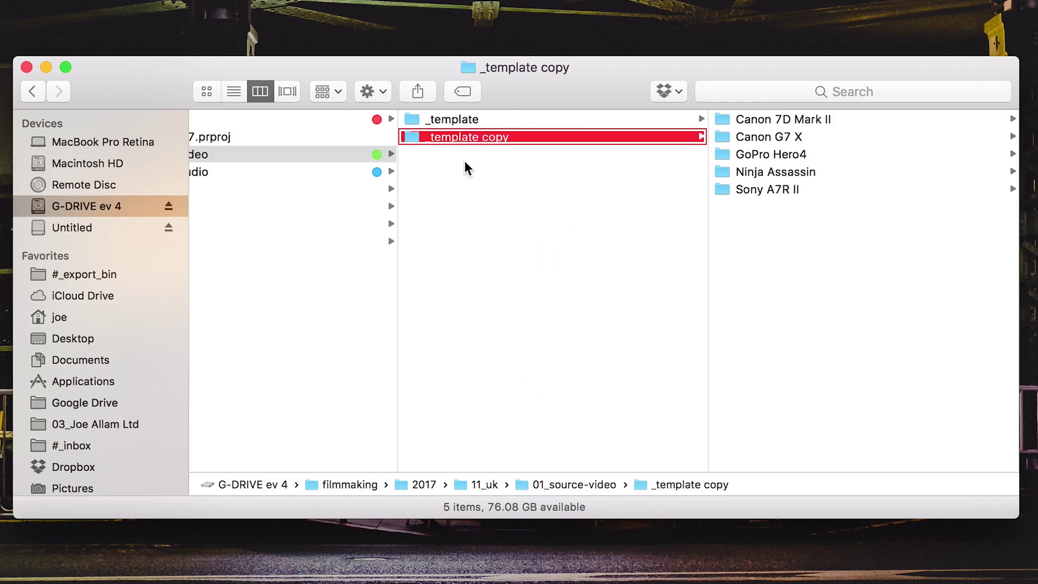
type("2")
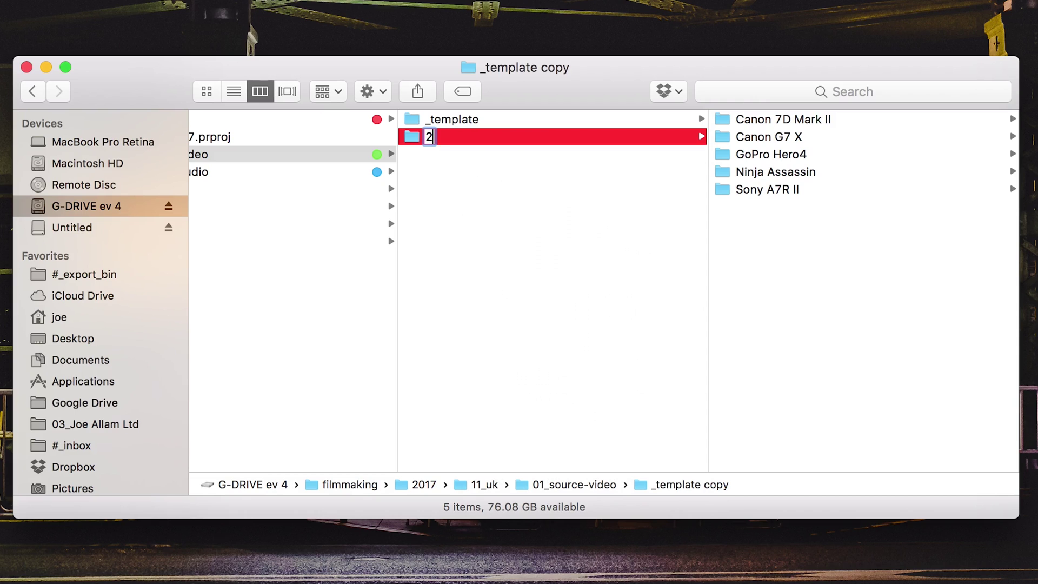
type("017-08")
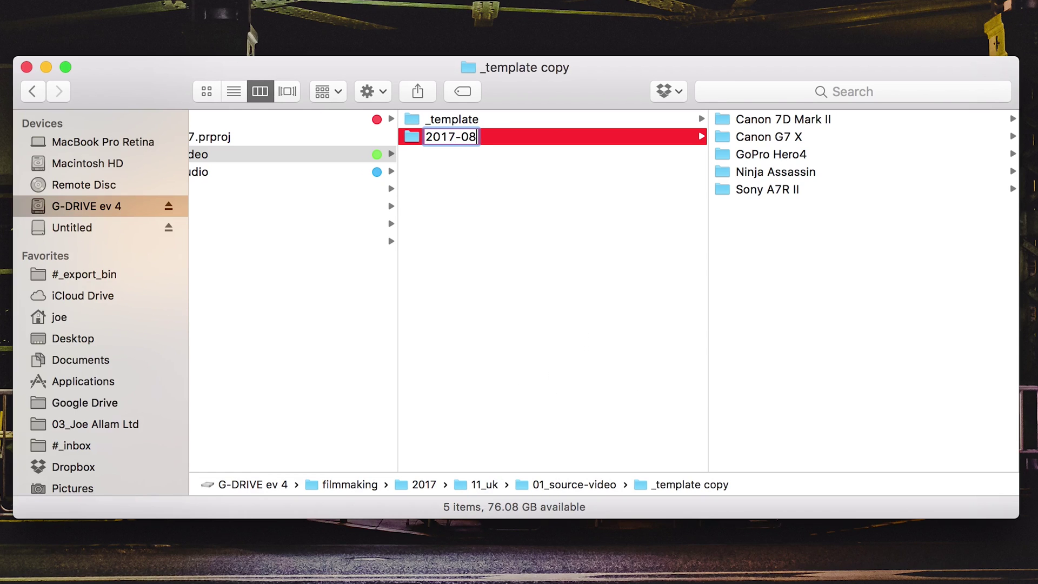
type("-xx")
key("Return")
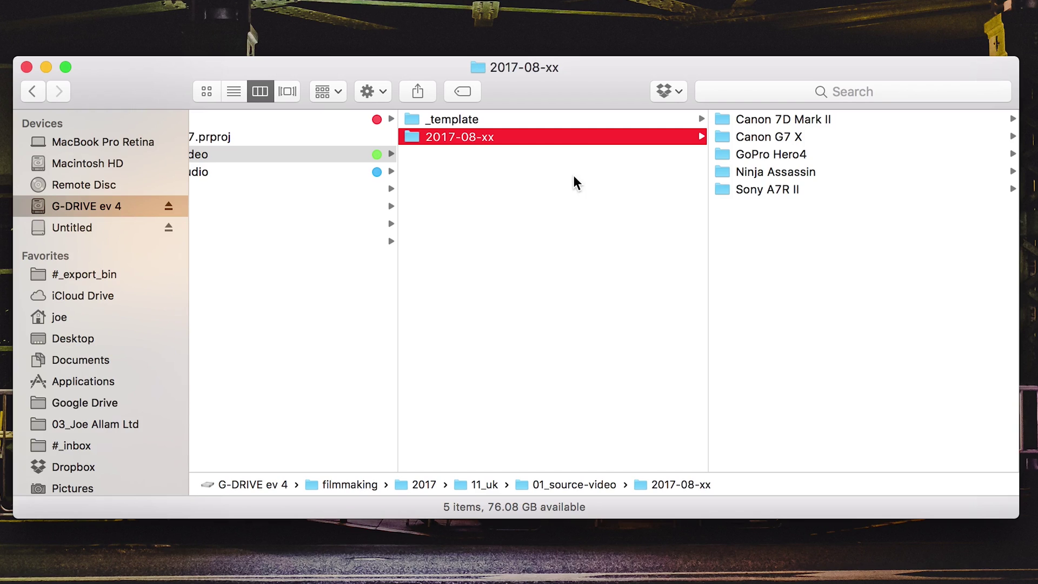
- In a new tab, open the Untitled SD card's PRIVATE/M4ROOT/CLIP folder
key("super+t")
left_click(72, 251)
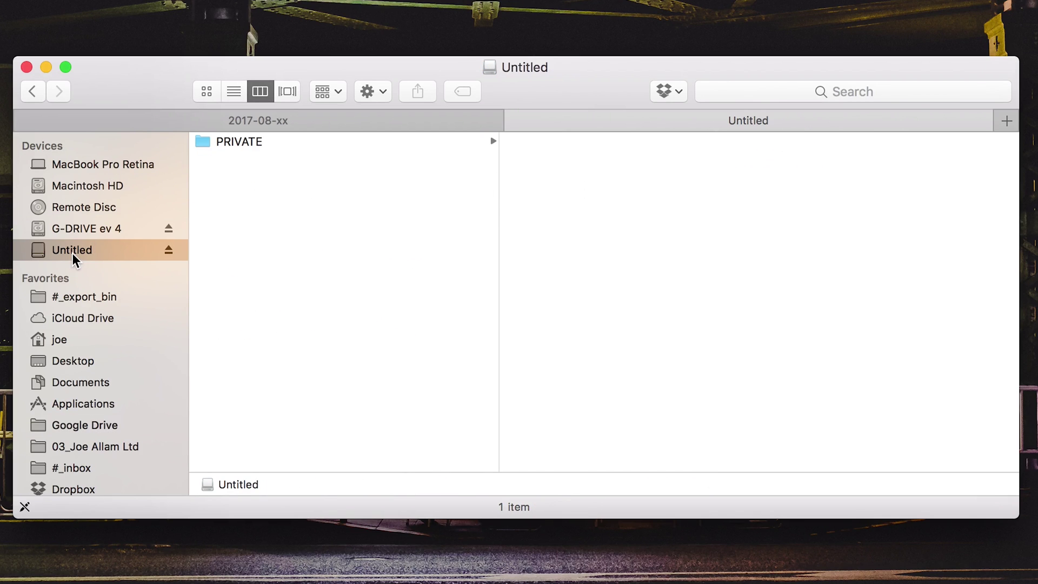
left_click(345, 143)
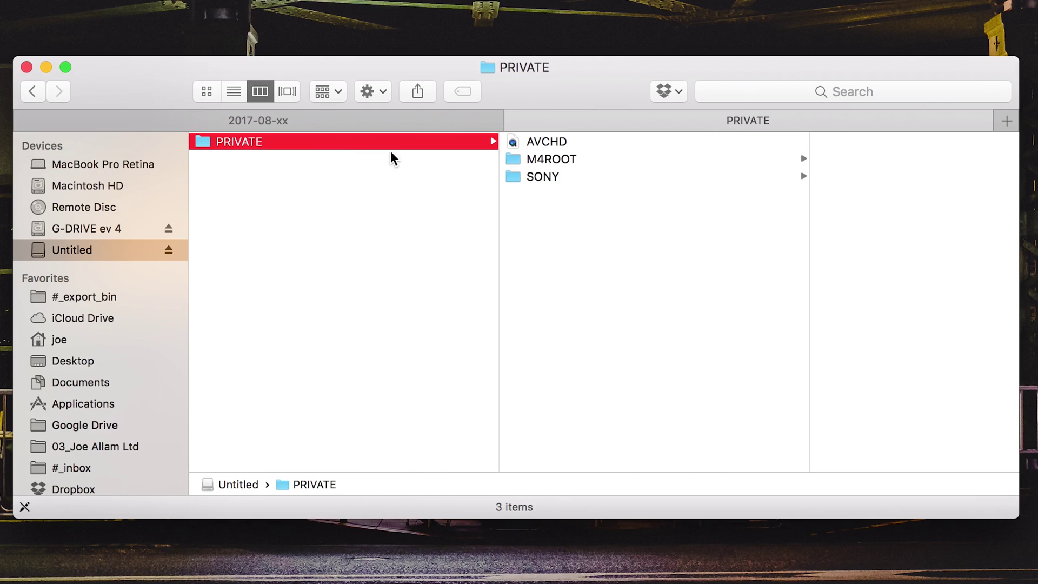
left_click(582, 159)
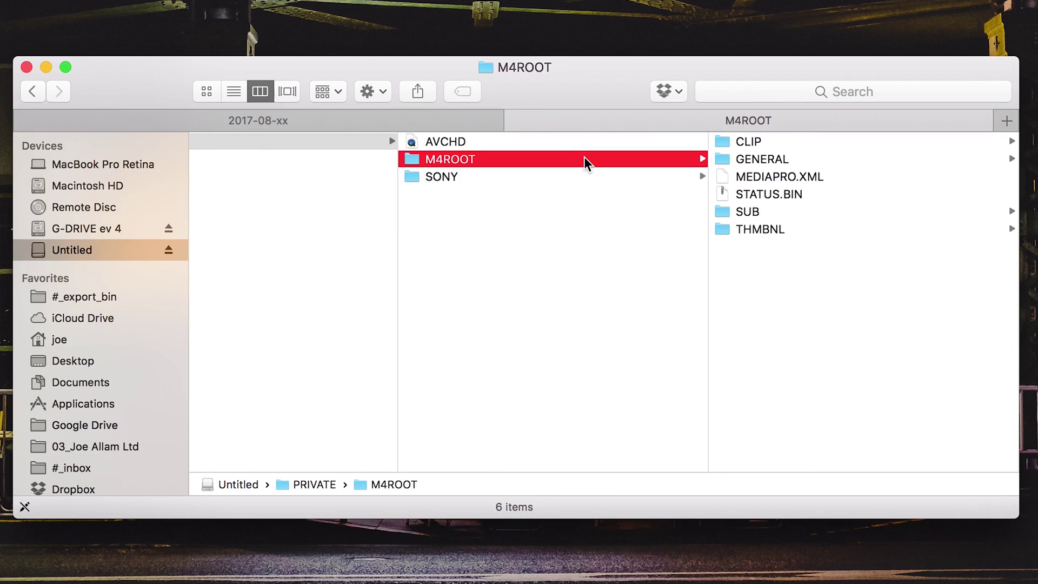
left_click(770, 140)
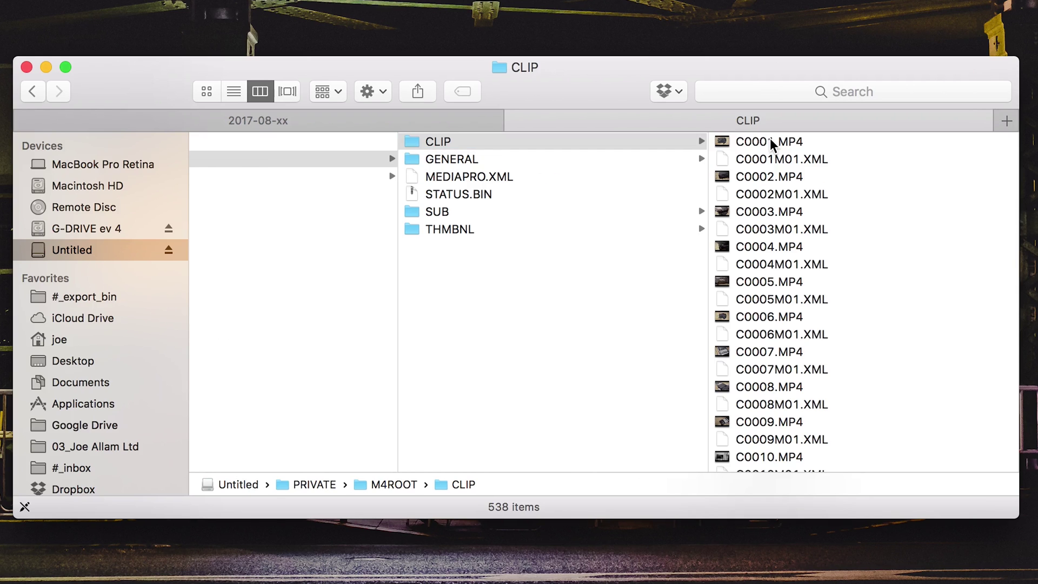
left_click(770, 141)
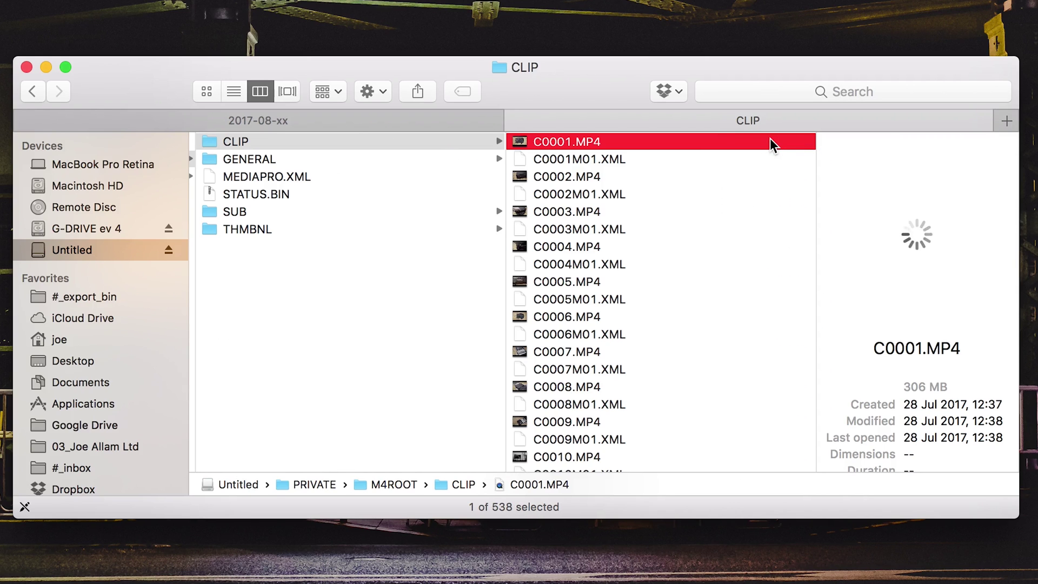
- Jump to c0230 and select the range from C0230.MP4 through C0240.MP4
scroll(643, 316, "down", 10)
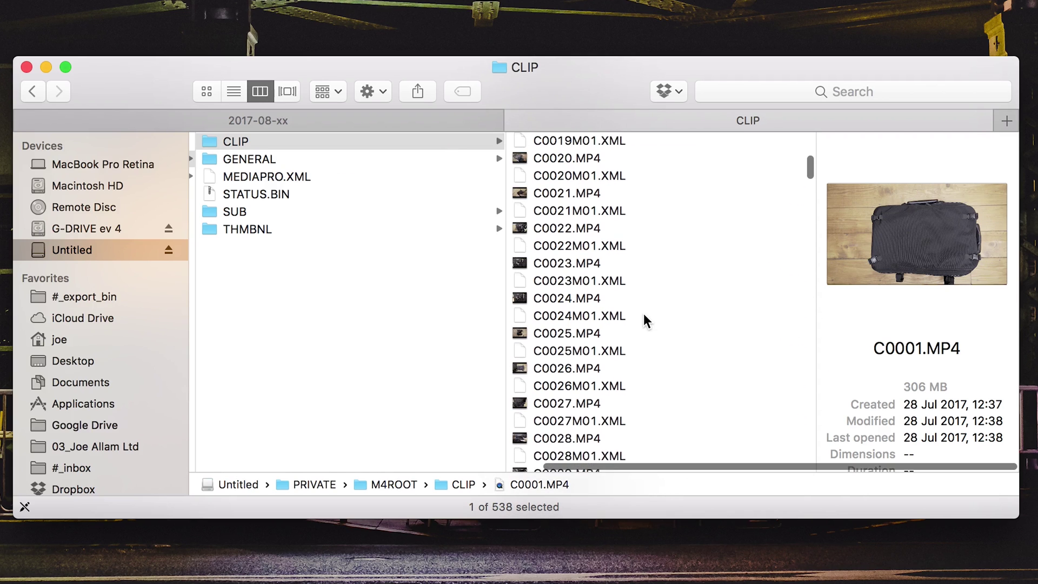
scroll(643, 314, "down", 20)
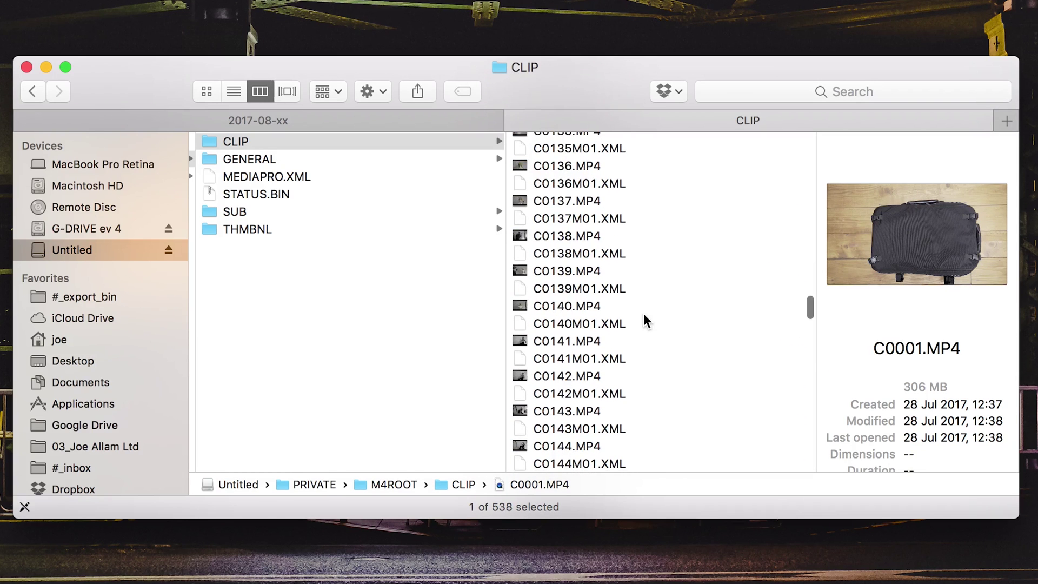
scroll(643, 313, "down", 10)
type("c0230")
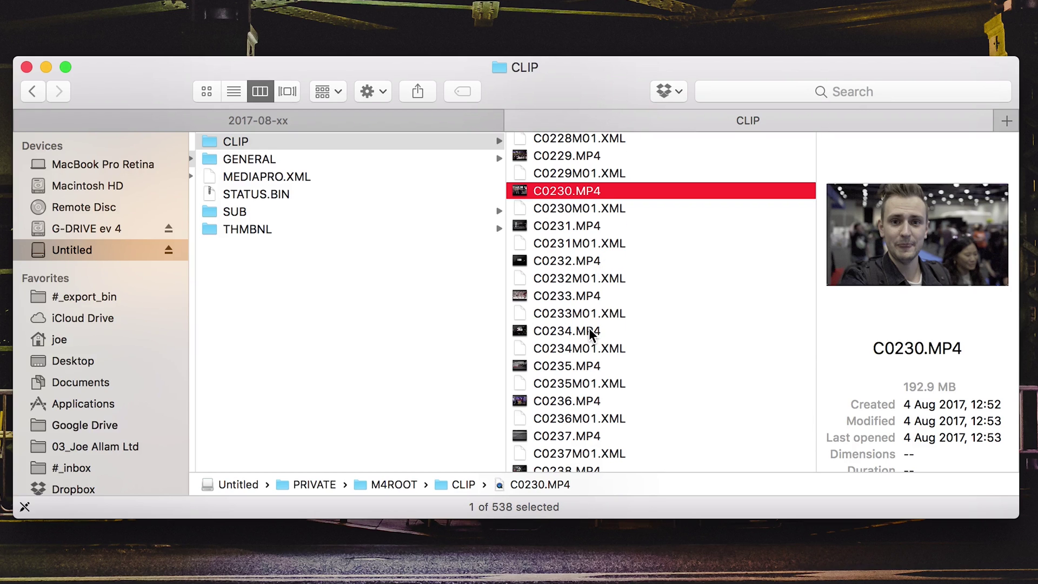
scroll(568, 440, "down", 8)
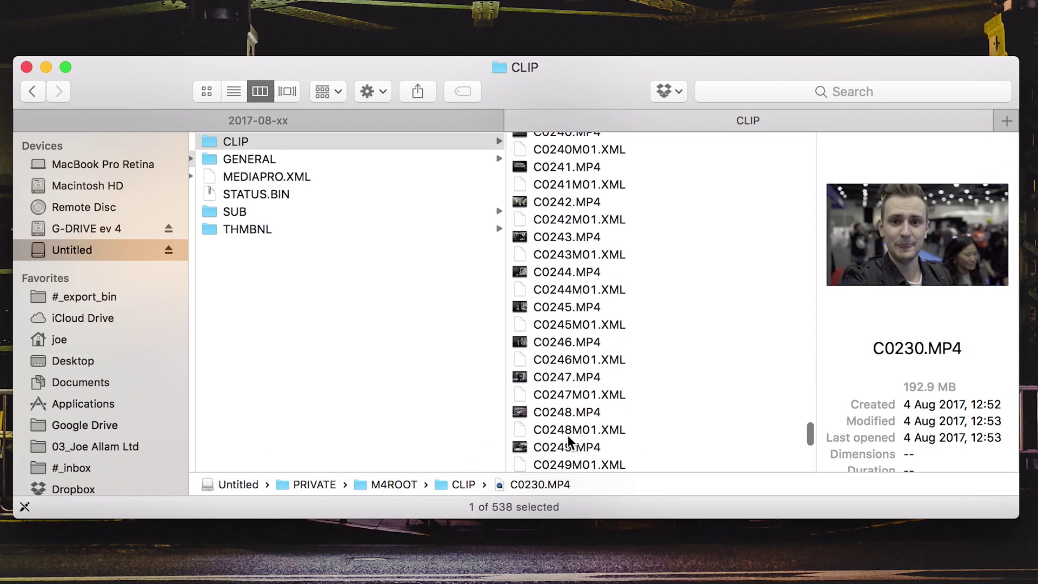
left_click(568, 446, "shift")
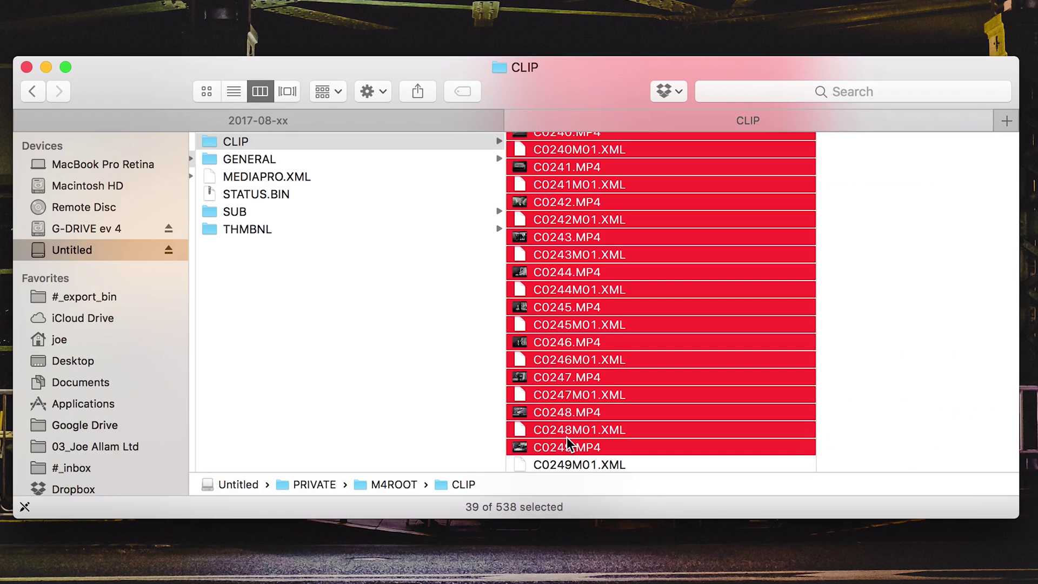
scroll(572, 321, "up", 6)
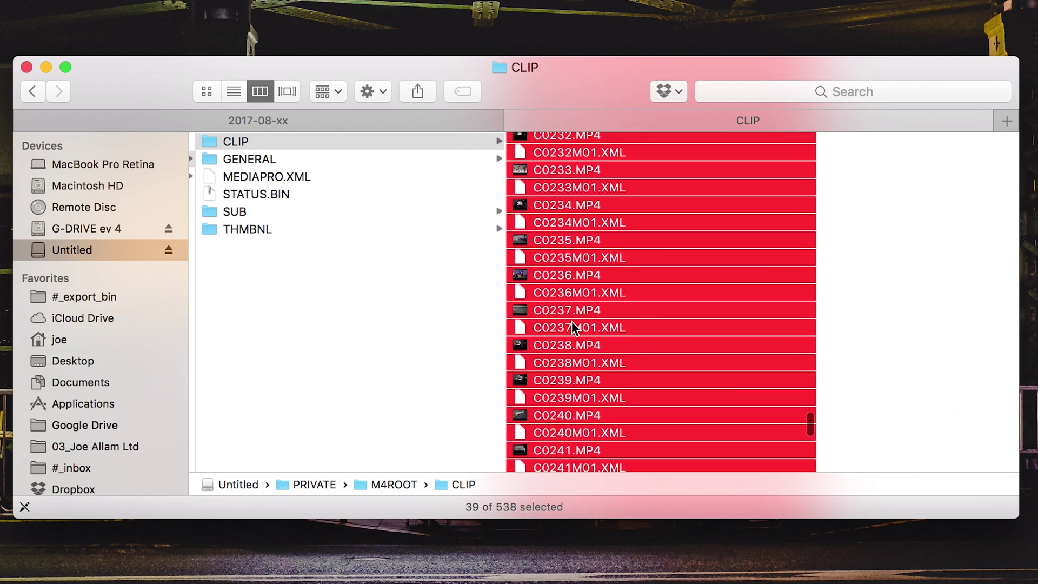
scroll(572, 321, "up", 3)
scroll(572, 321, "down", 7)
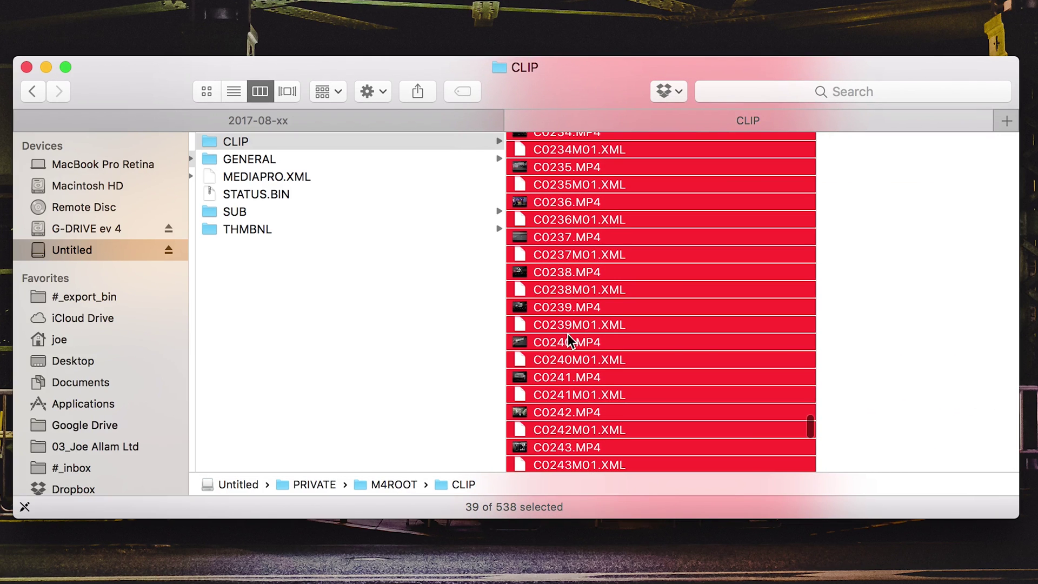
left_click(563, 340, "shift")
scroll(565, 281, "up", 4)
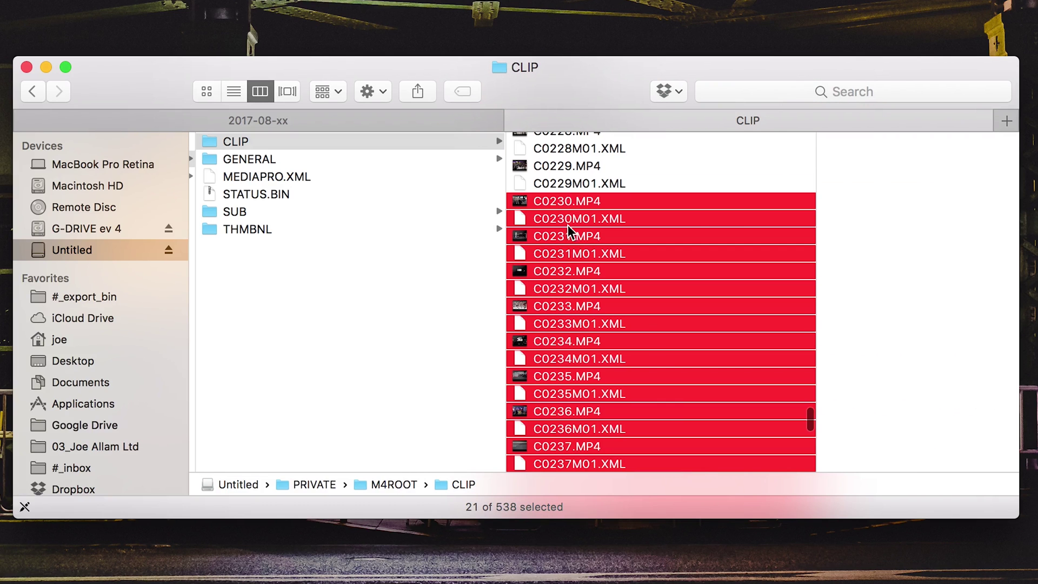
- Drag the selected clips into 11_uk's 01_source-video folder, then check C0230.MP4's details
left_click_drag(519, 194, 459, 221)
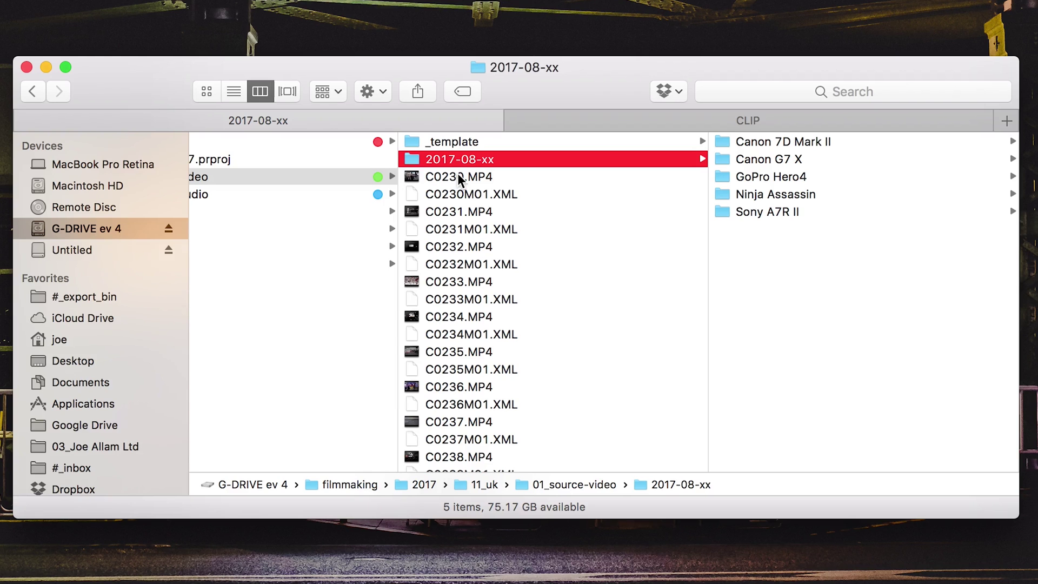
left_click(457, 176)
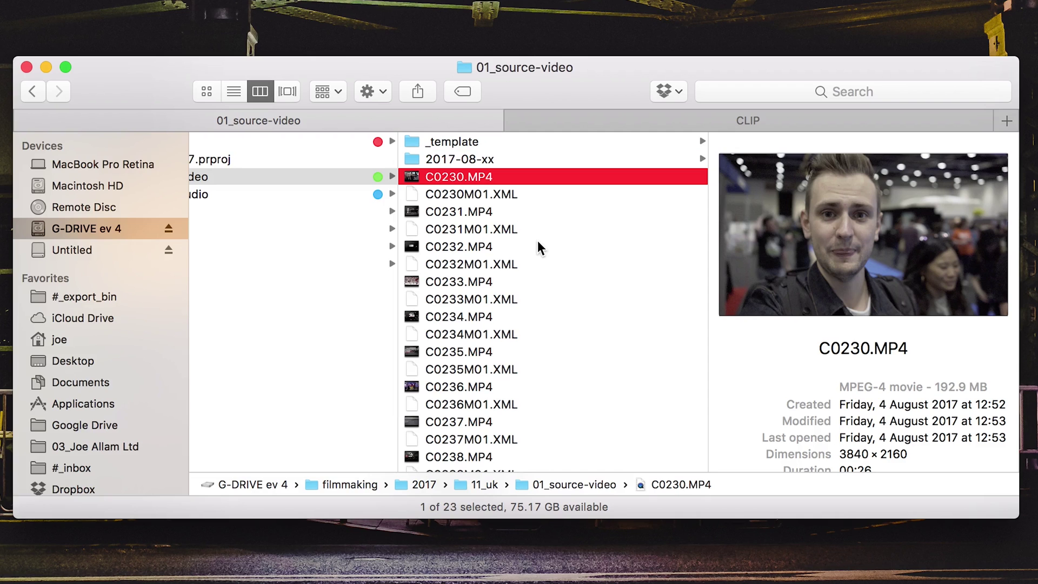
scroll(538, 247, "down", 4)
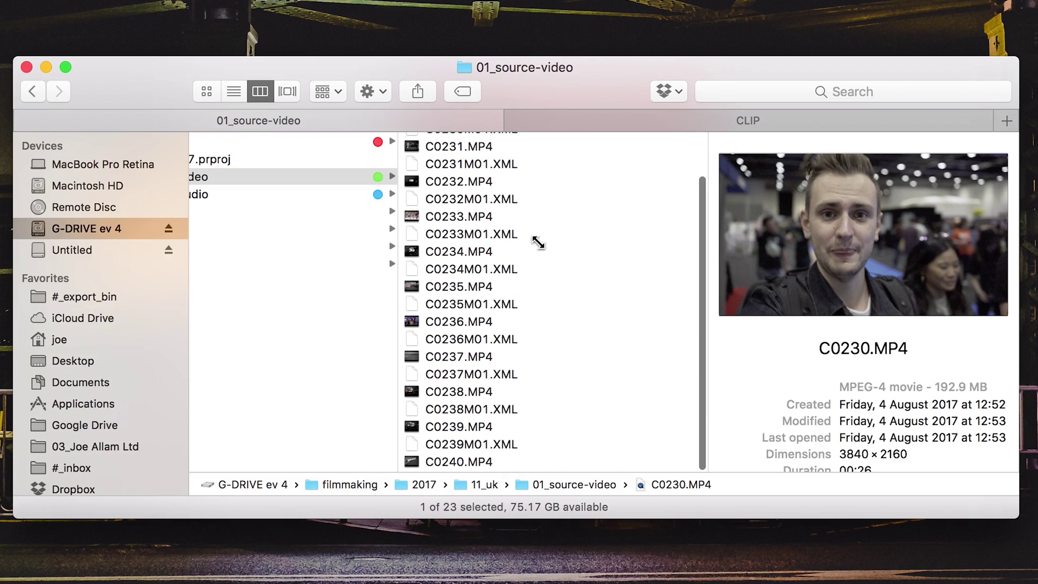
left_click(525, 457, "shift")
scroll(498, 292, "up", 4)
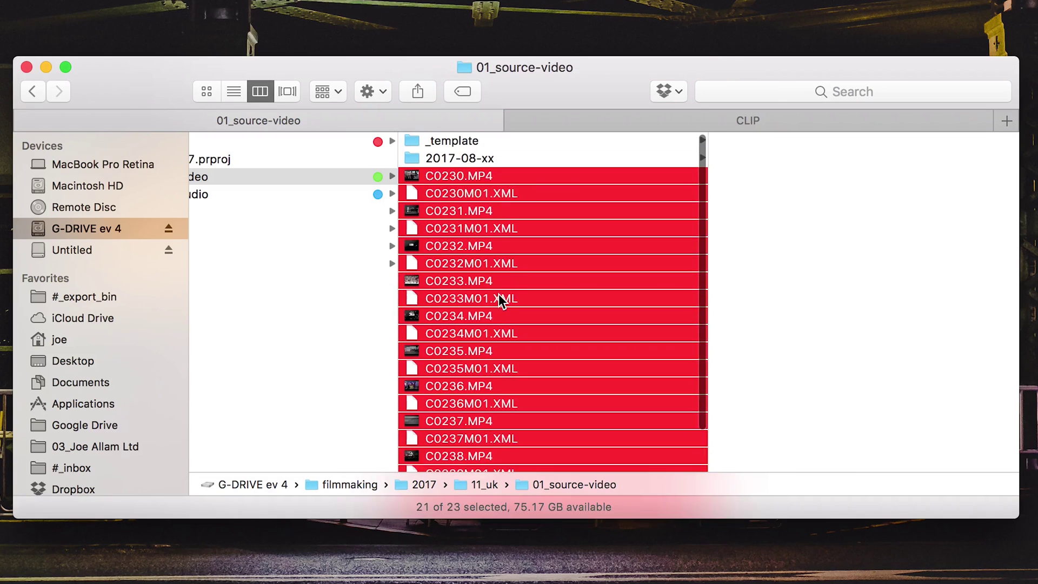
left_click(503, 159)
left_click(505, 176)
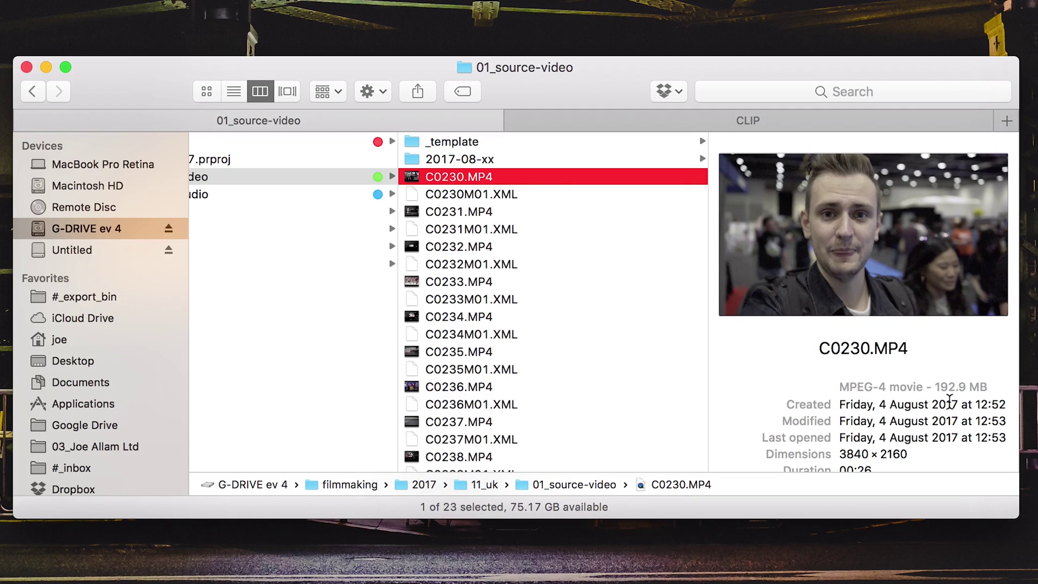
- Check the Created dates of clips C0231.MP4 through C0241.MP4 to find the 4 August cutoff
left_click(514, 214)
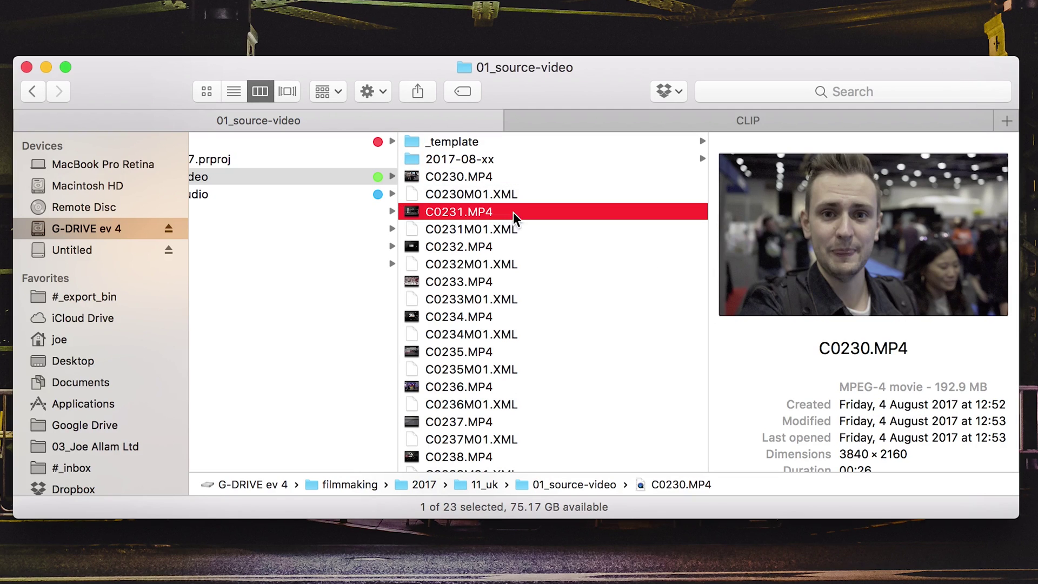
left_click(519, 250)
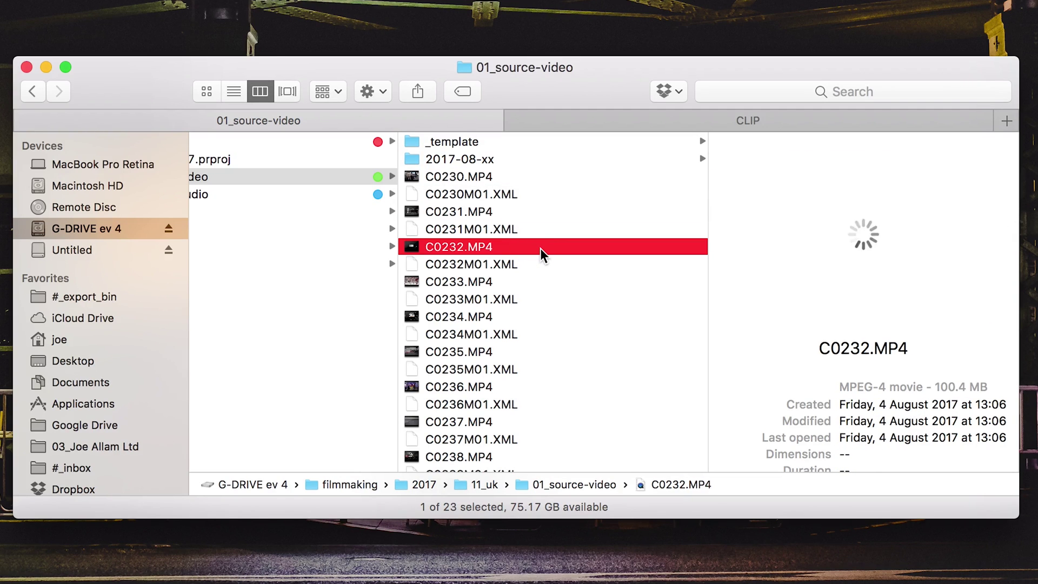
left_click(533, 262)
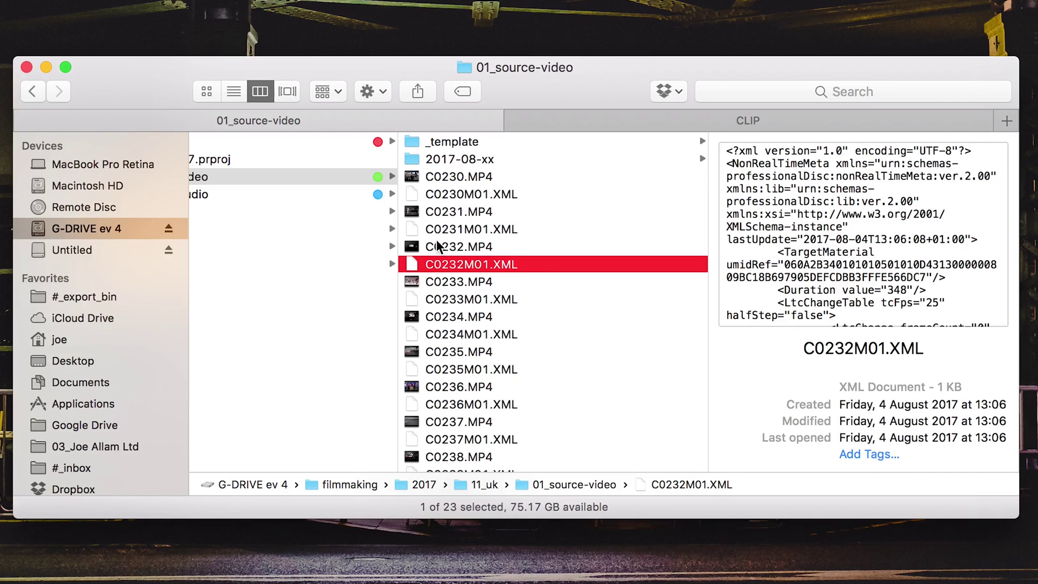
left_click(594, 352)
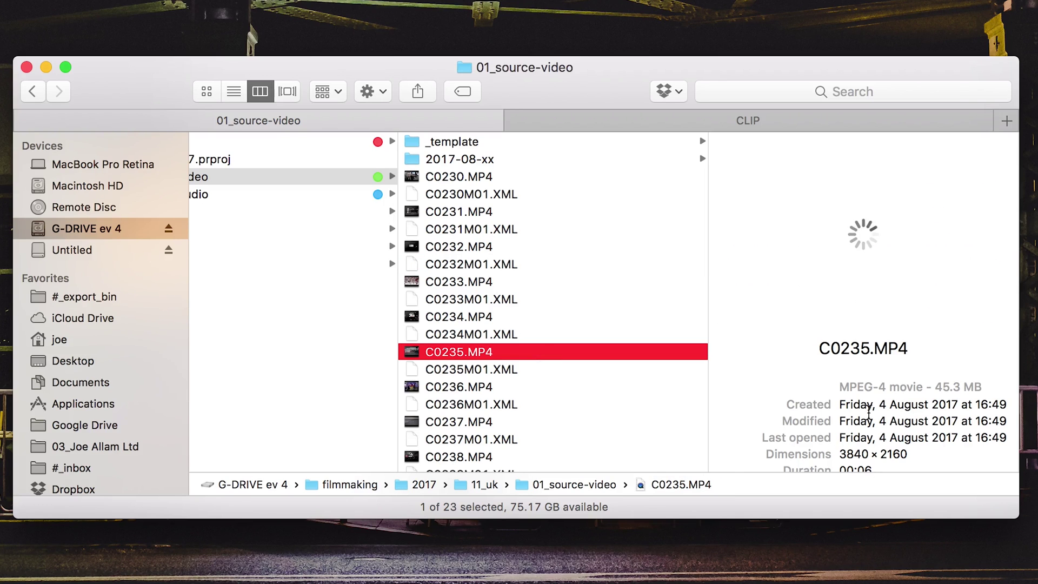
scroll(503, 365, "down", 1)
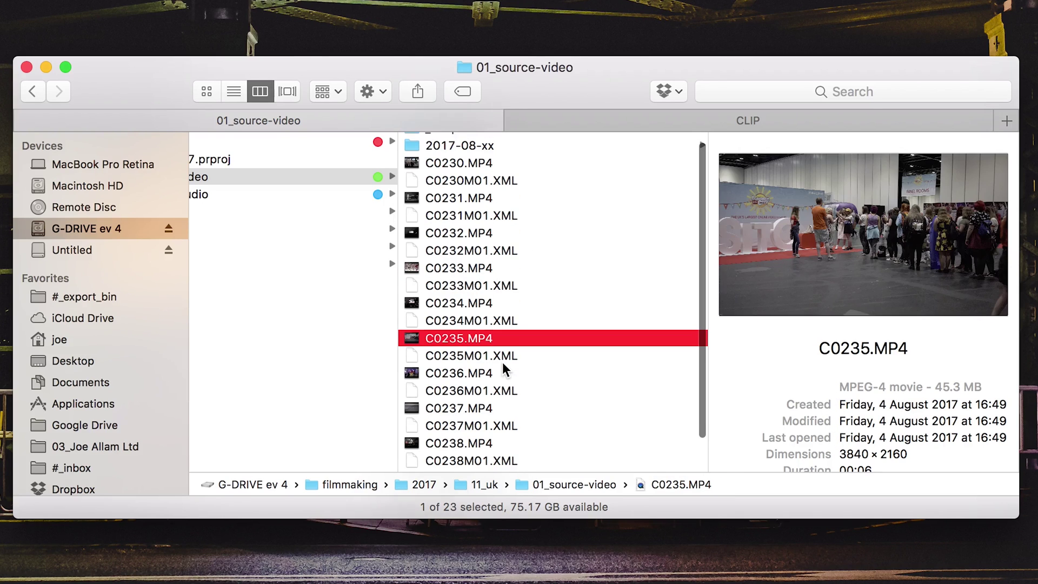
left_click(523, 403)
key("Down")
key("Down")
key("Down")
key("Down")
key("Down")
key("Down")
scroll(532, 384, "down", 2)
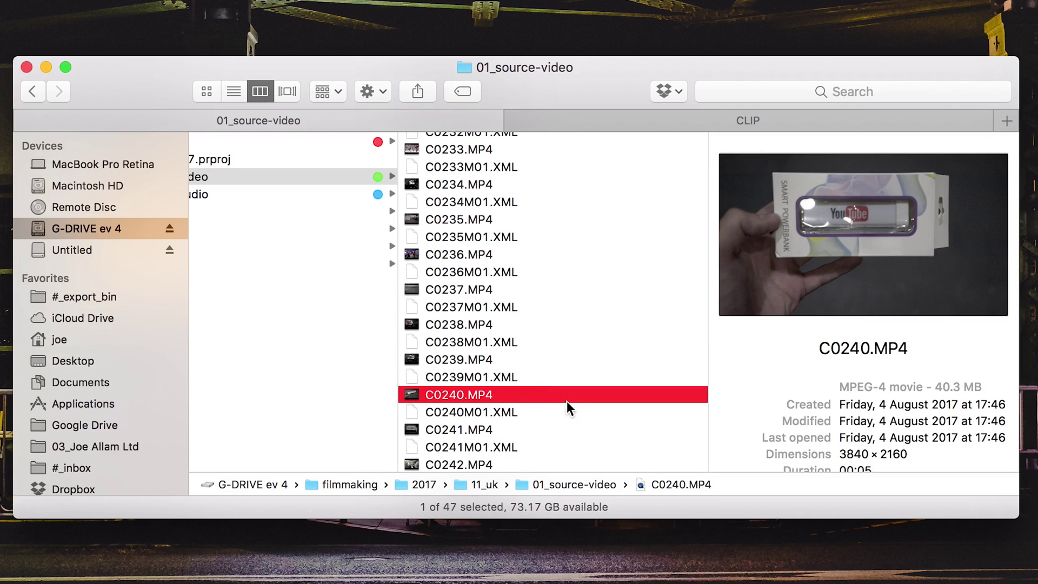
scroll(504, 313, "down", 5)
left_click(518, 310)
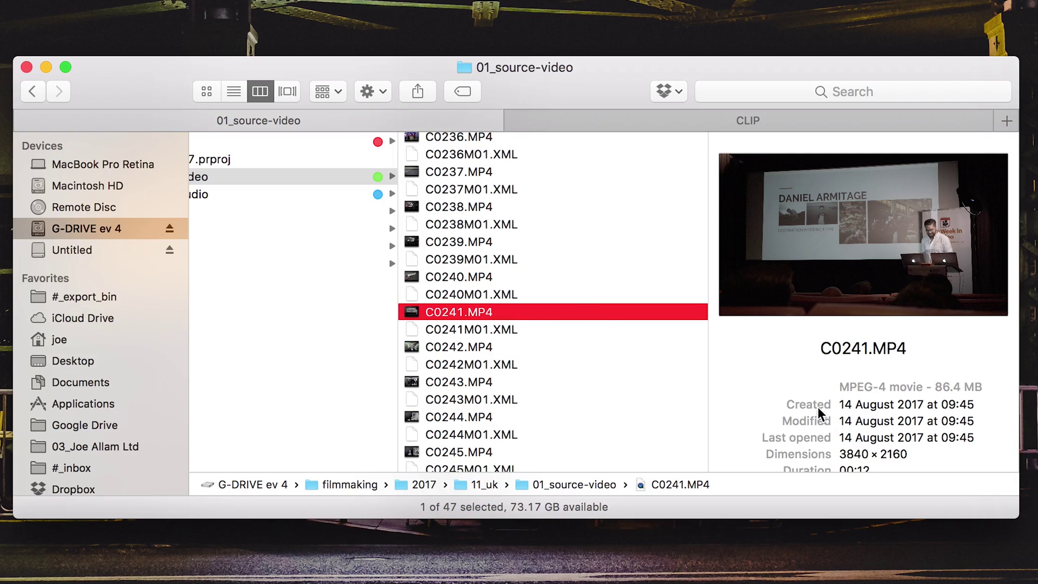
left_click(504, 278)
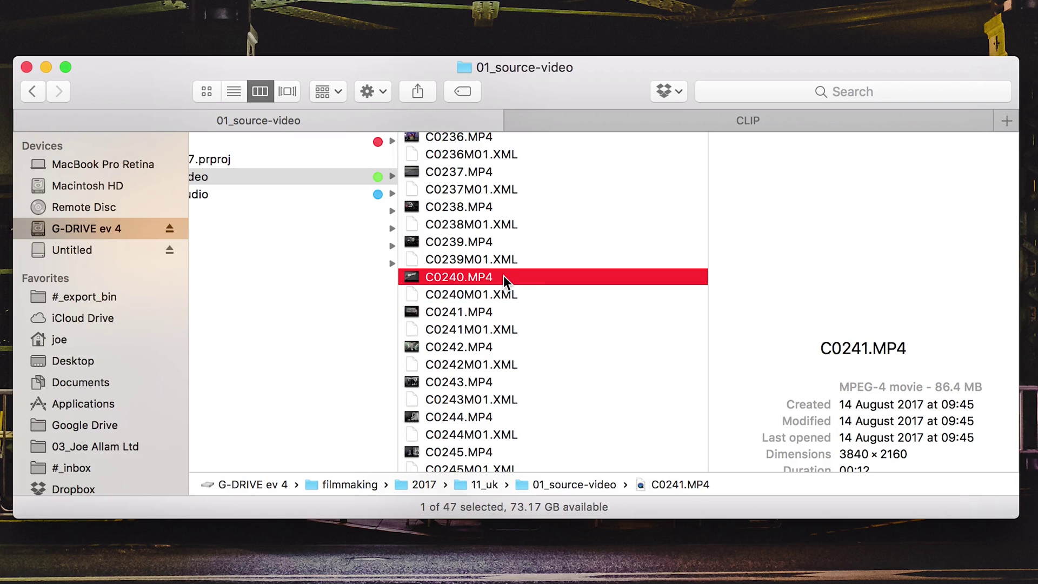
- Select every file from C0230.MP4 to C0240M01.XML
left_click(532, 294)
scroll(531, 292, "up", 10)
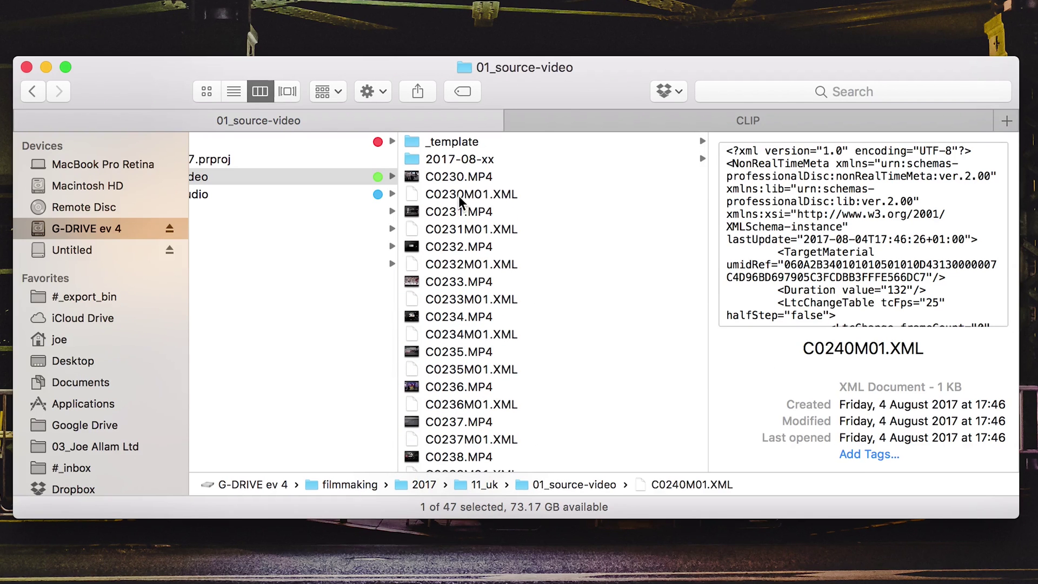
scroll(528, 259, "down", 5)
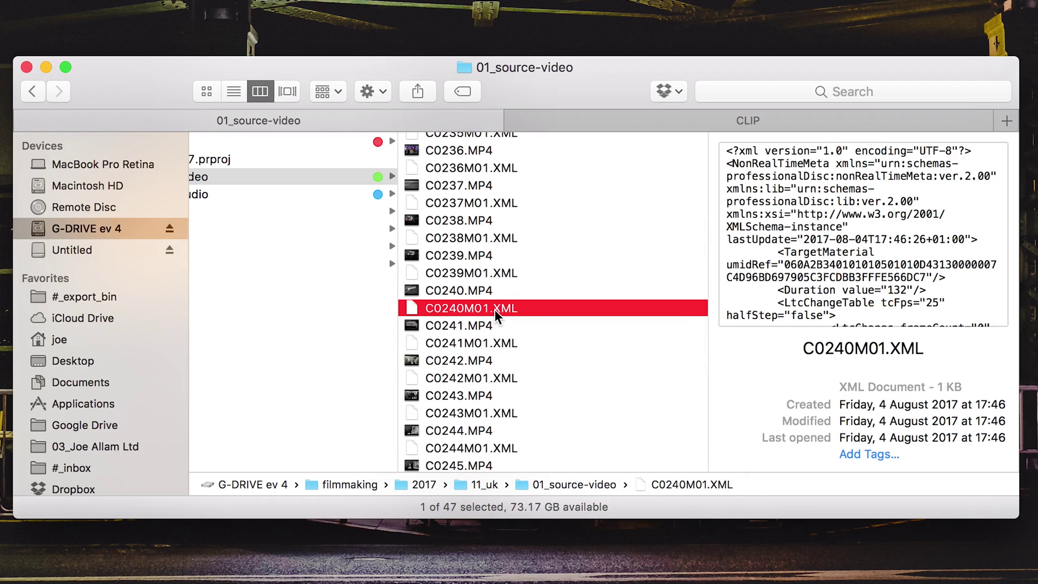
scroll(494, 310, "up", 5)
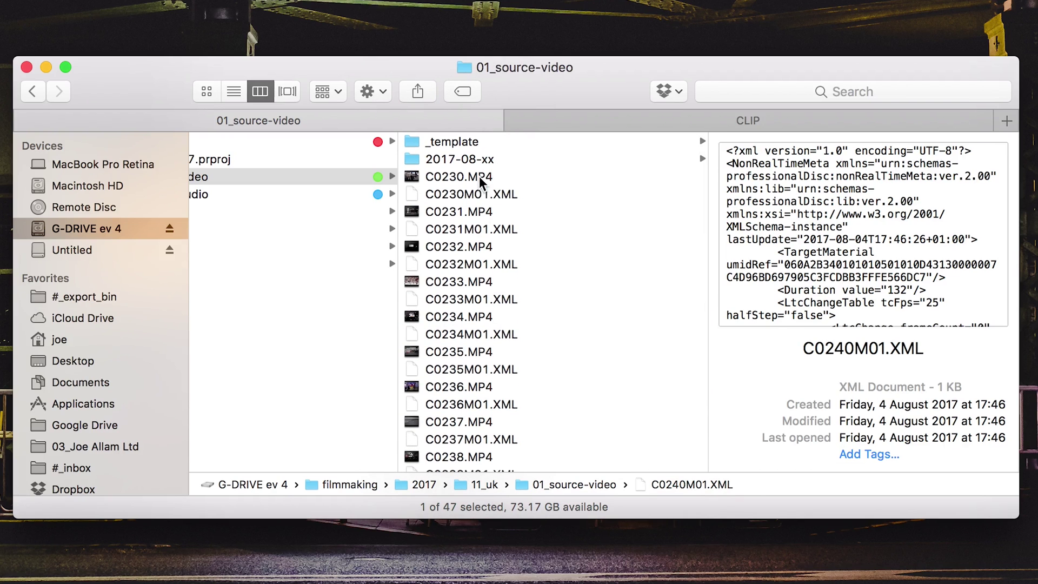
left_click(480, 177, "shift")
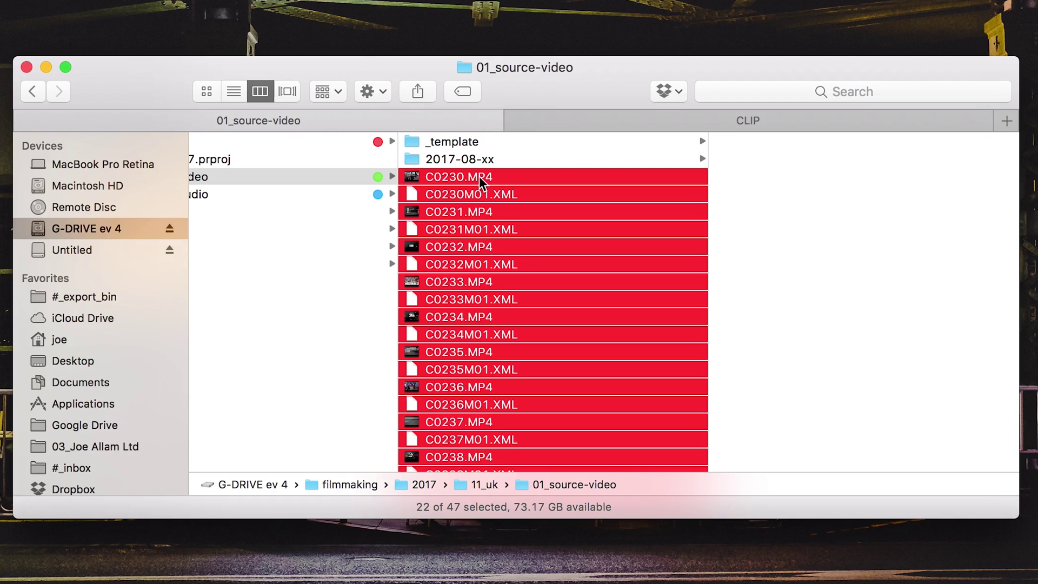
- Move the 22 files C0230.MP4–C0240M01.XML into 2017-08-xx's Sony A7R II folder and tag it green
left_click_drag(480, 178, 770, 213)
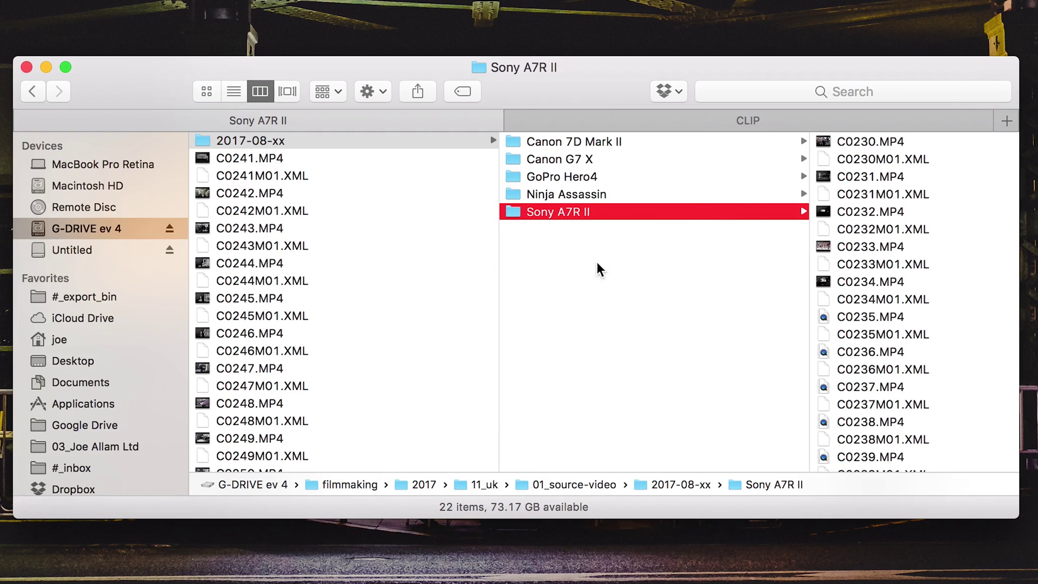
right_click(715, 206)
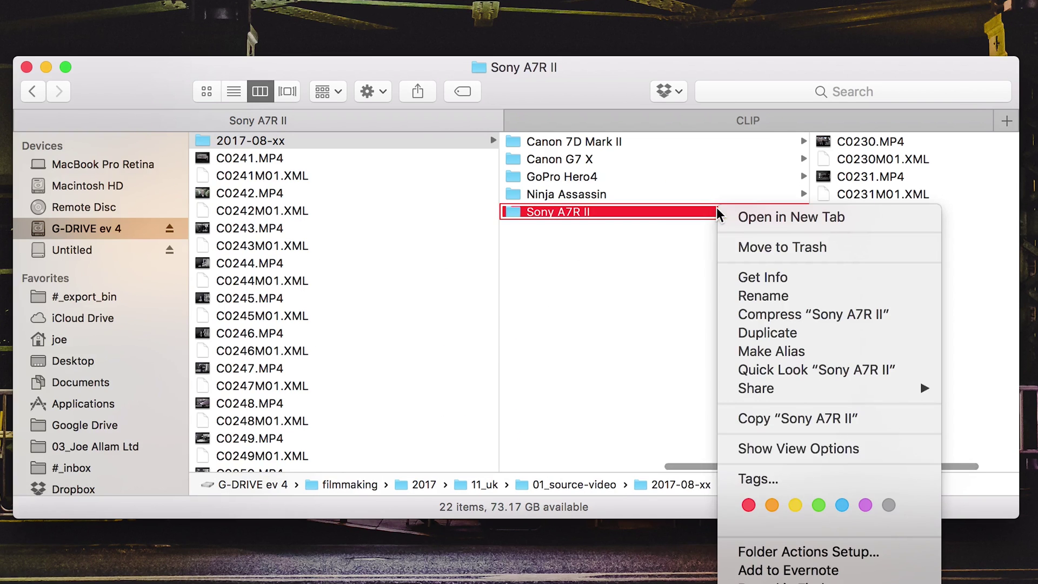
left_click(818, 504)
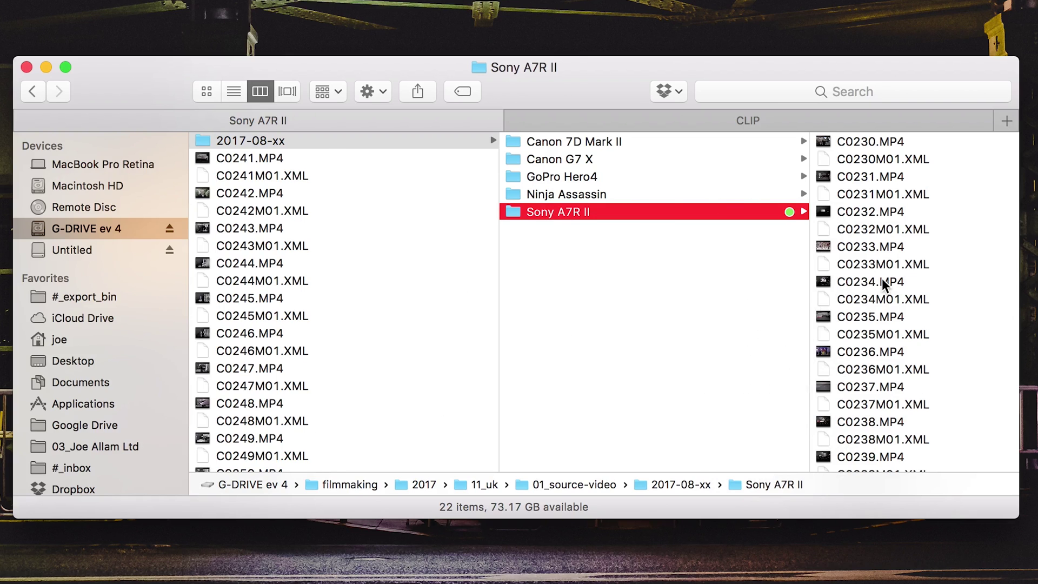
- Change the 2017-08-xx folder name by replacing xx with 04 and appending _summer-in-the-city
left_click(315, 138)
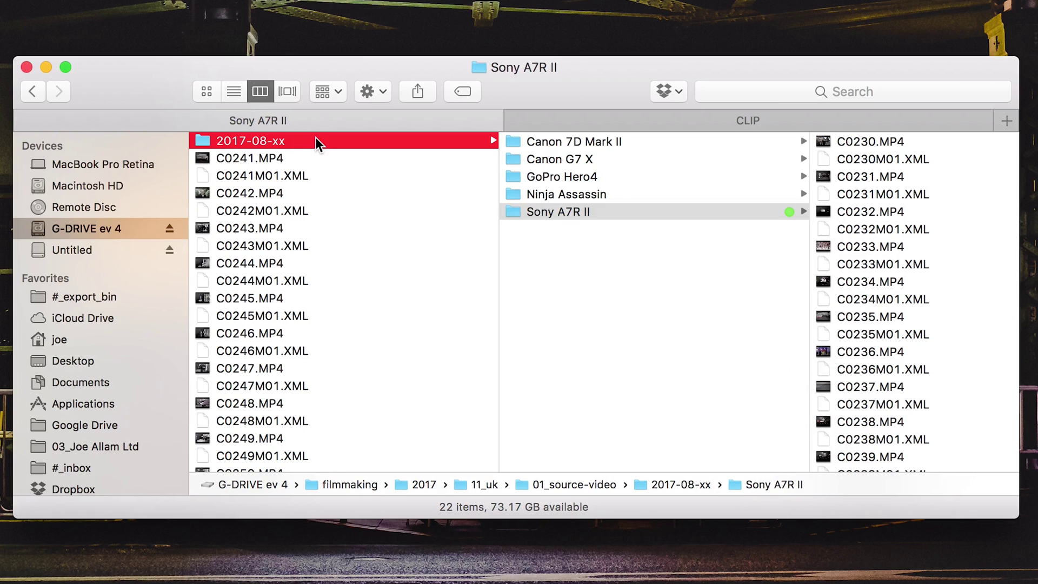
left_click(283, 140)
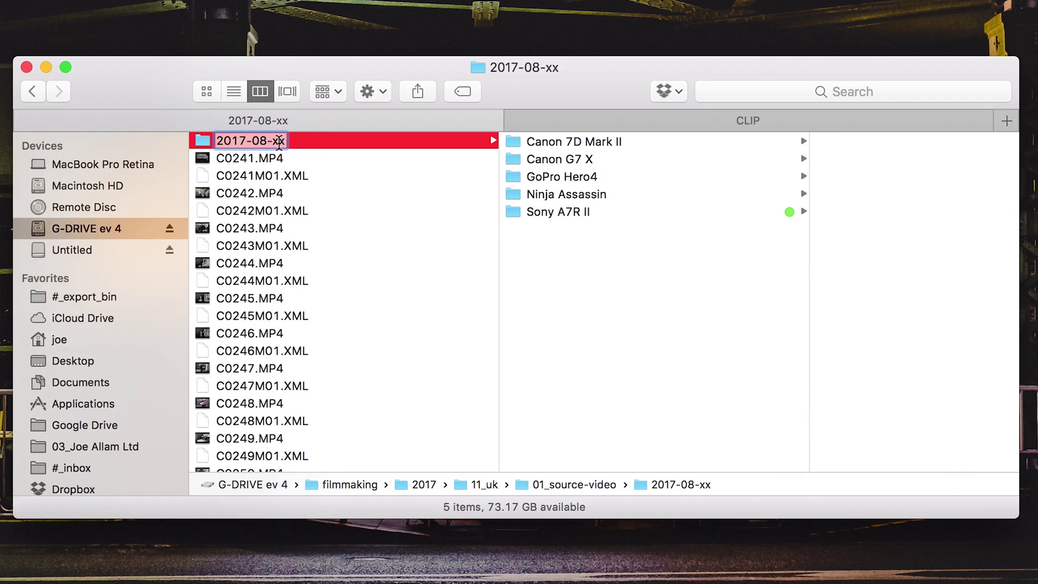
key("Right")
key("BackSpace")
key("BackSpace")
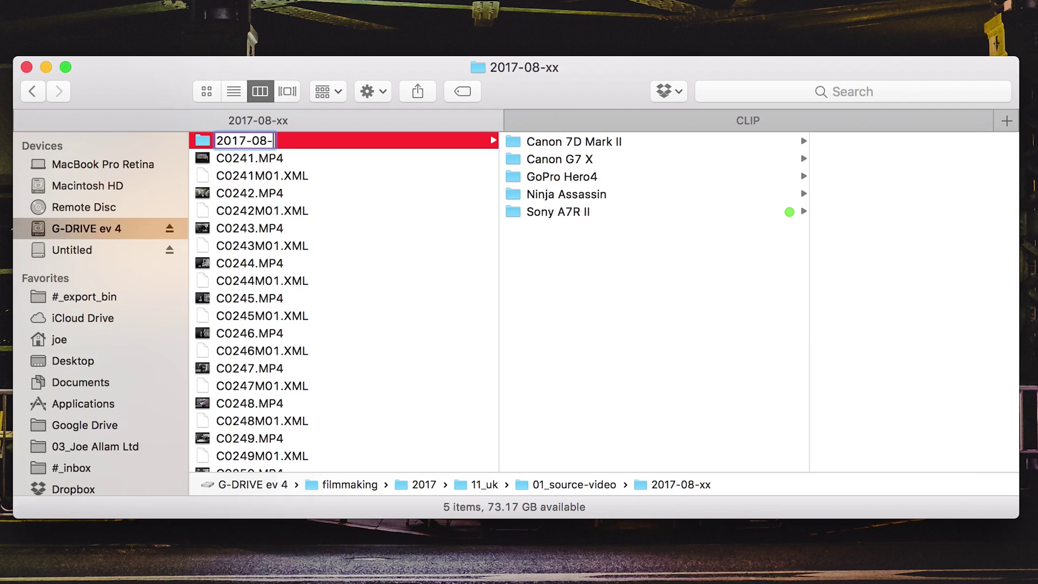
type("04")
key("Return")
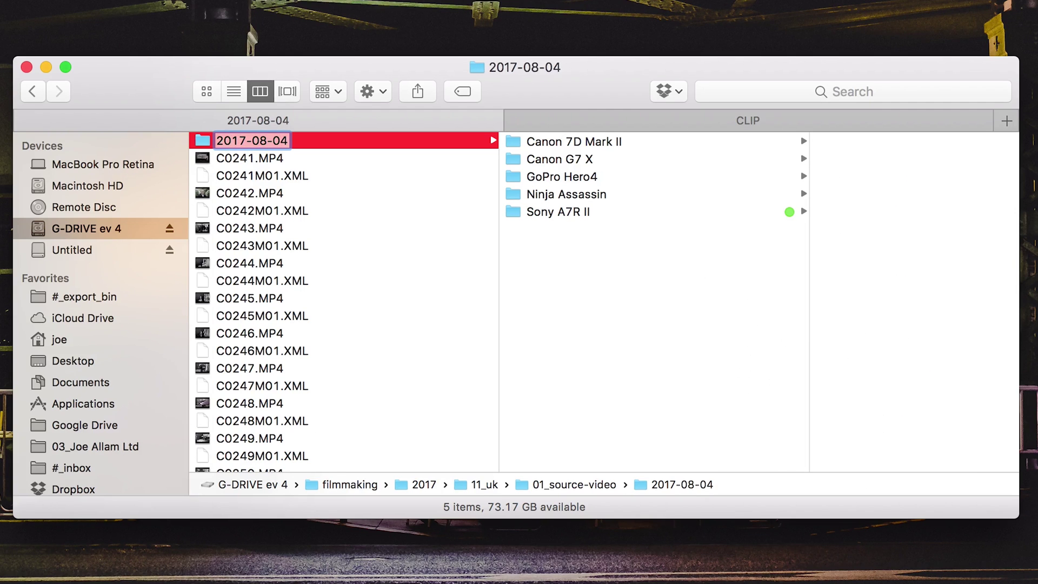
type("_")
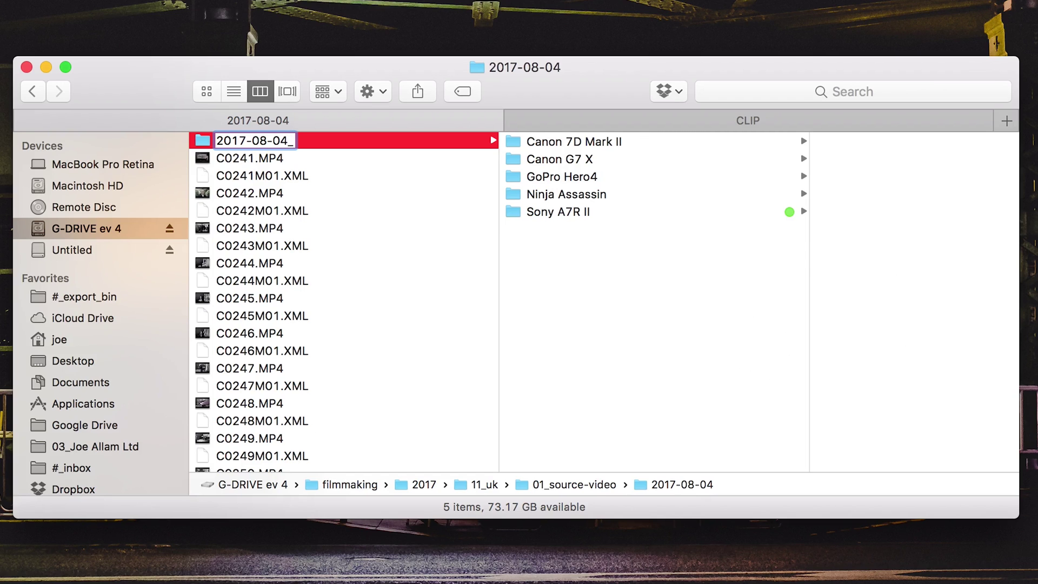
type("summe")
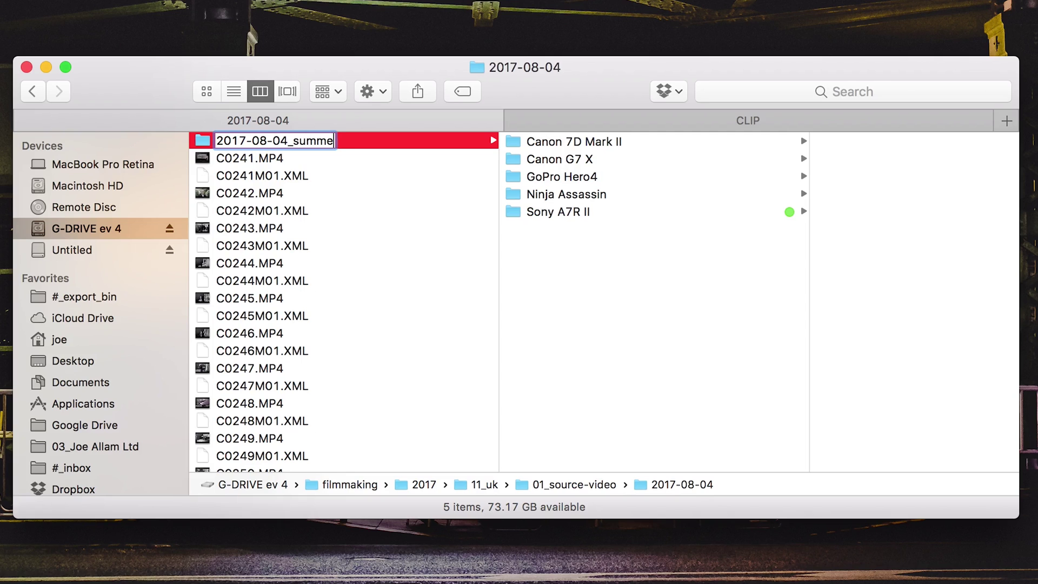
type("r-in-the-city")
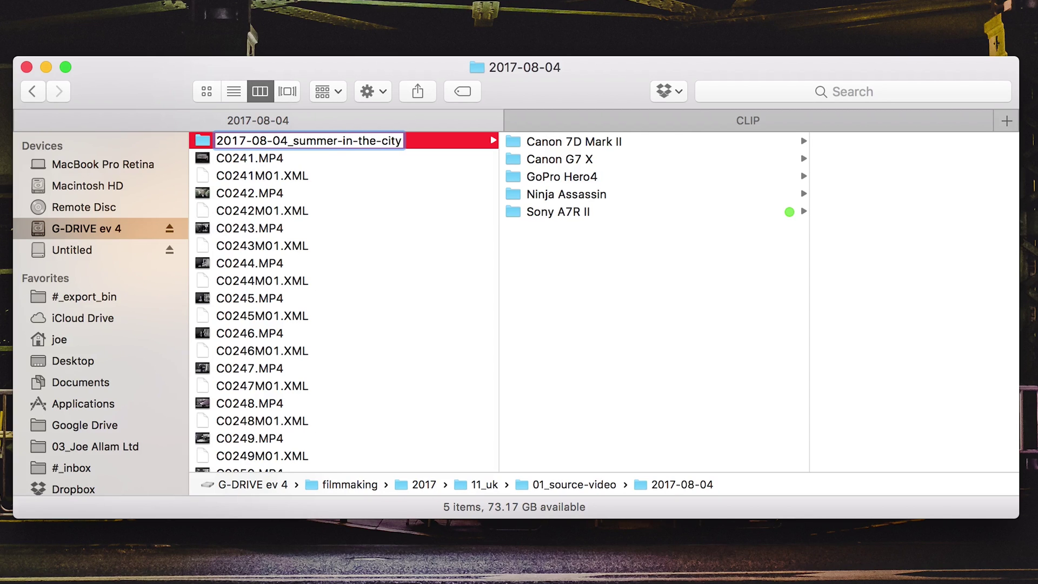
key("Return")
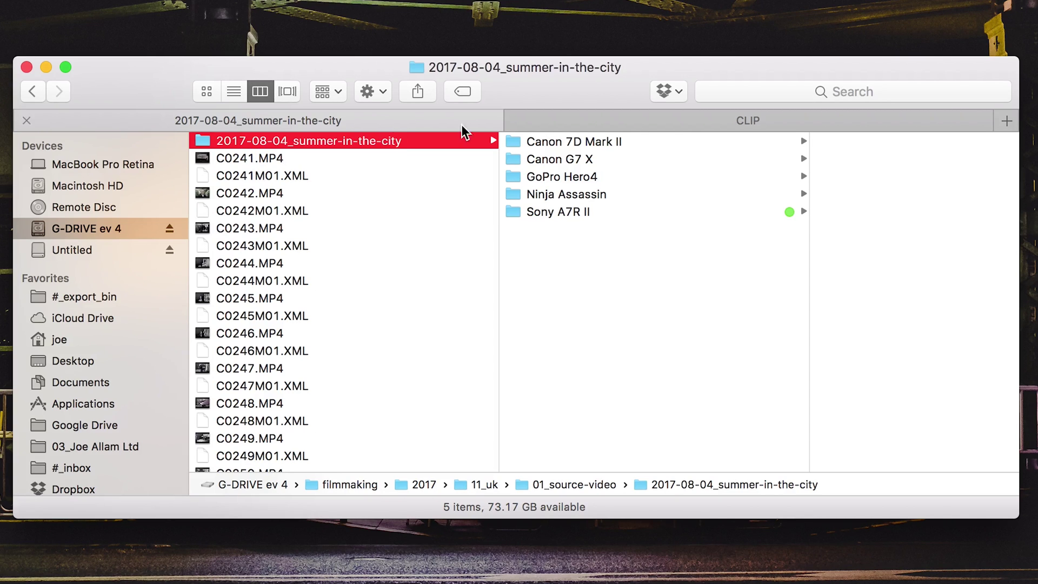
- Open the Sony A7R II folder and select the loose clips C0241 through C0252
left_click(620, 211)
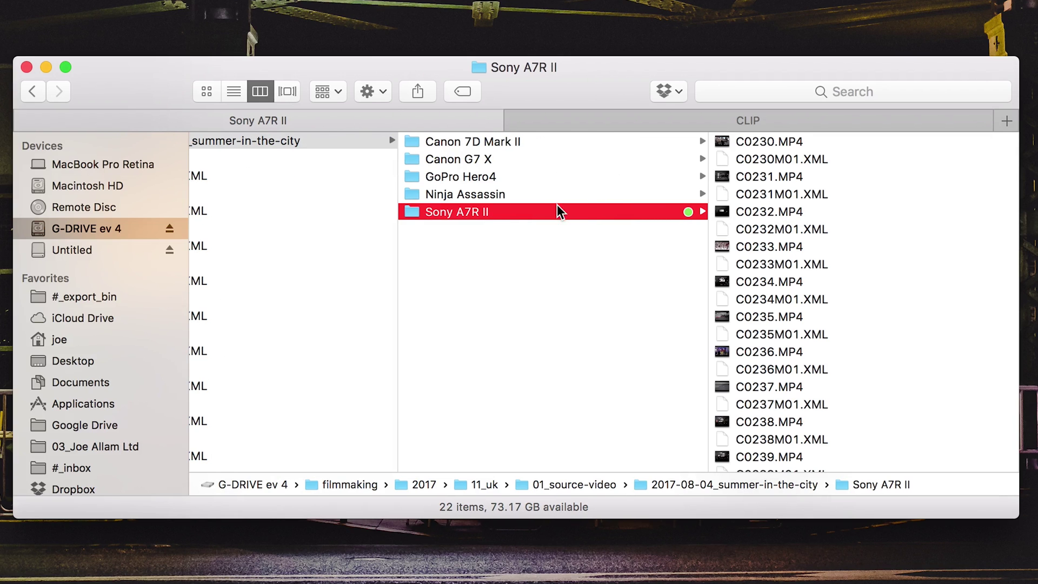
scroll(277, 187, "left", 5)
left_click(307, 159)
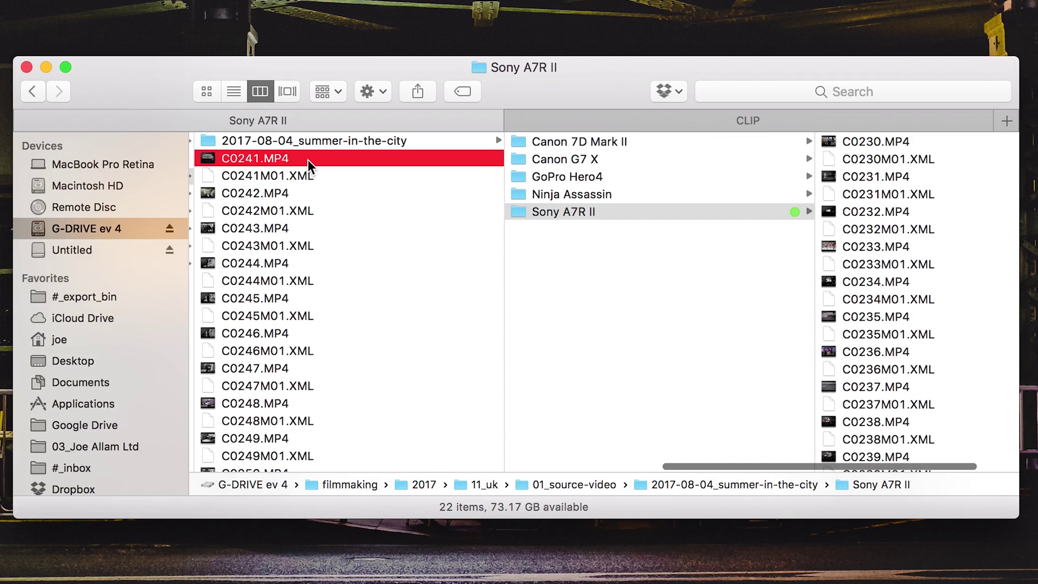
scroll(341, 254, "down", 1)
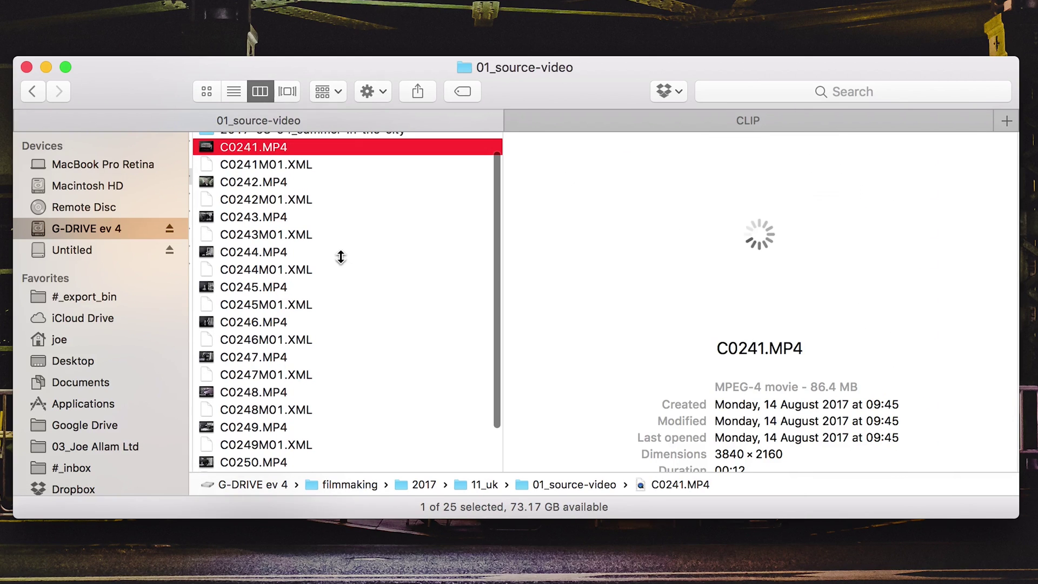
scroll(354, 311, "down", 6)
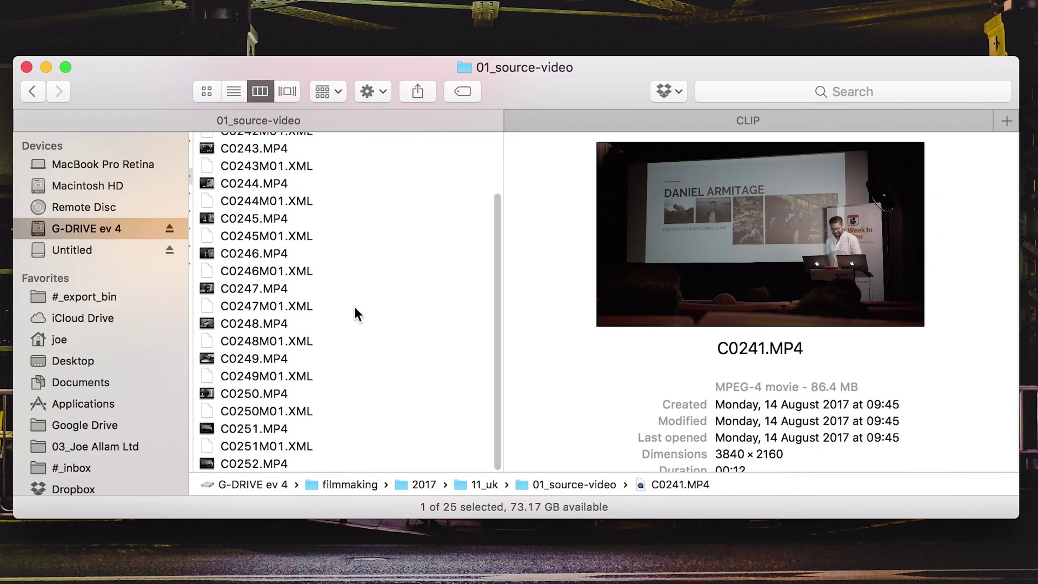
left_click(295, 462, "shift")
scroll(303, 279, "up", 4)
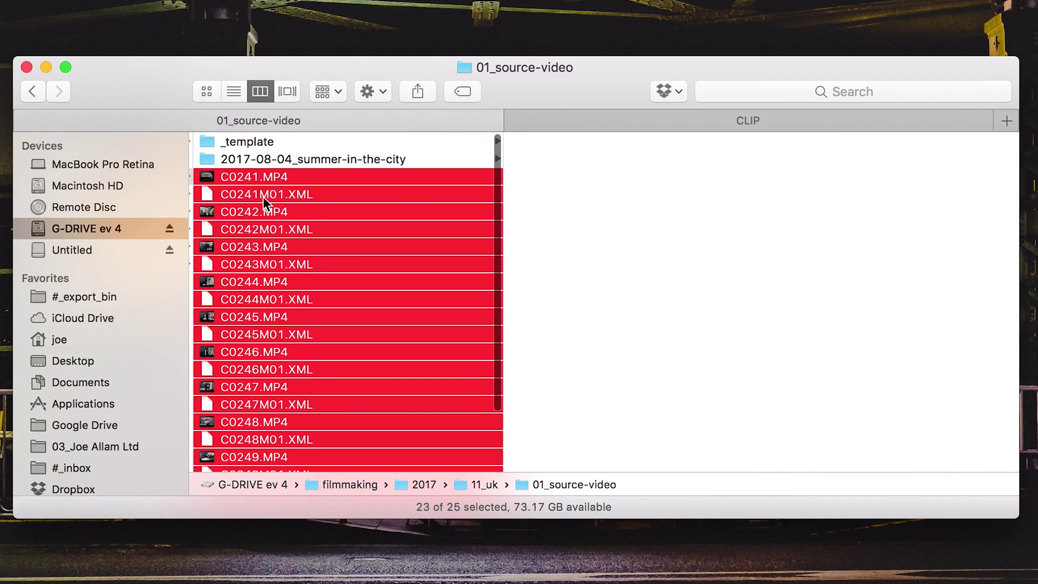
- Duplicate the _template folder and name the copy 2017-08-14_our-week-in-video
left_click(281, 141)
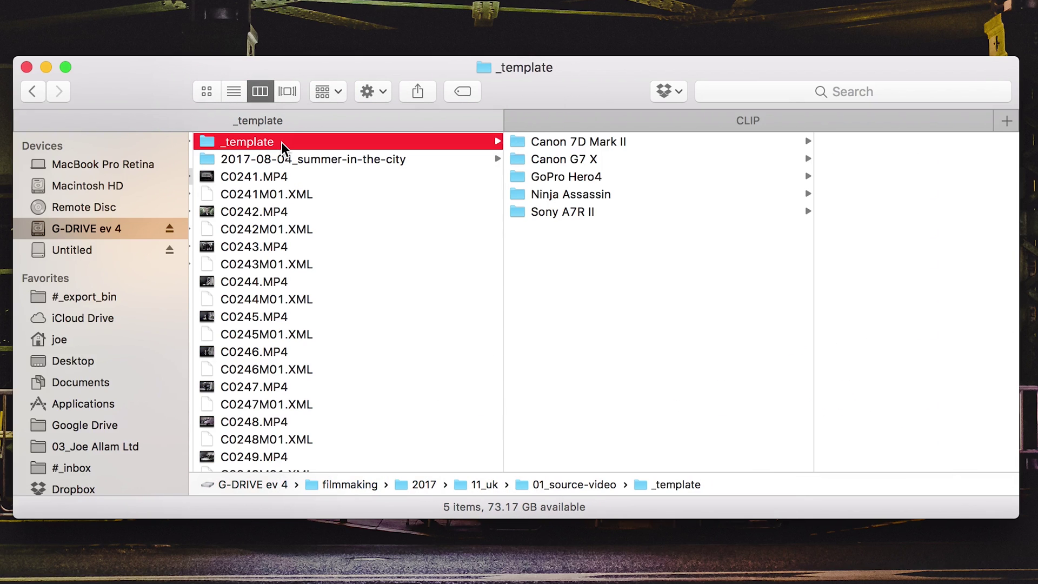
key("super+d")
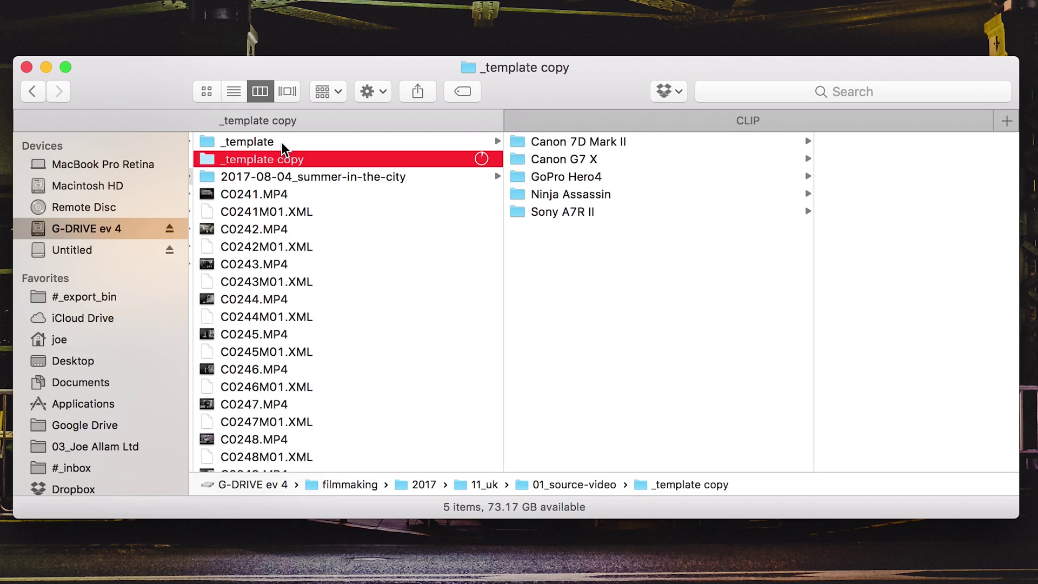
key("Return")
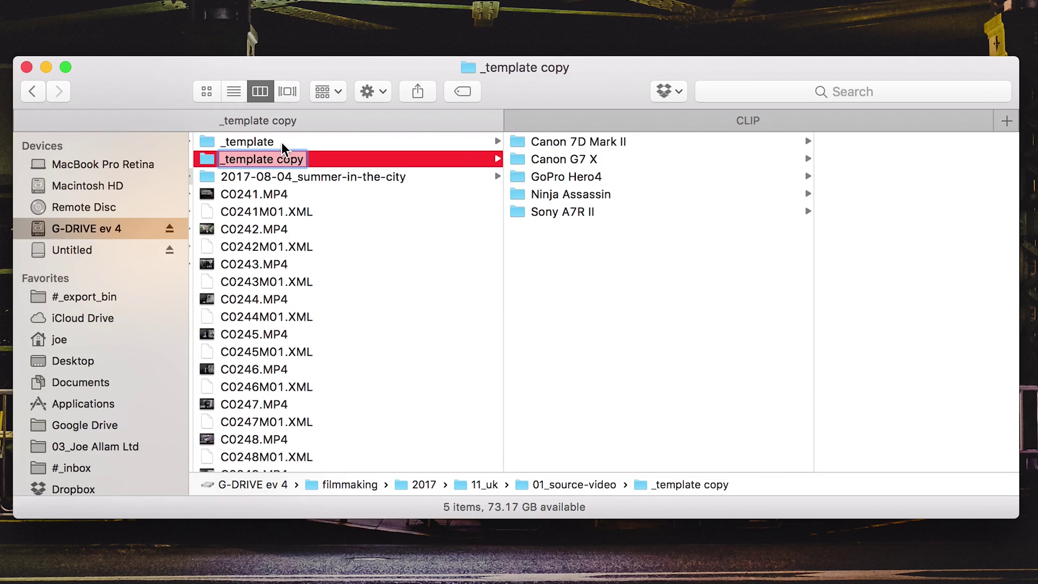
type("2017")
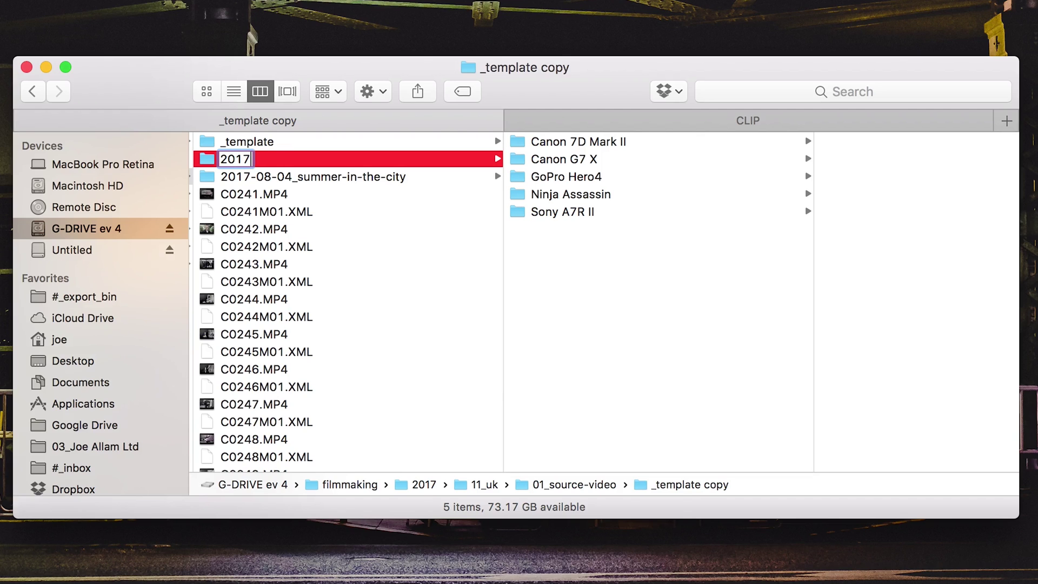
type("-08-14")
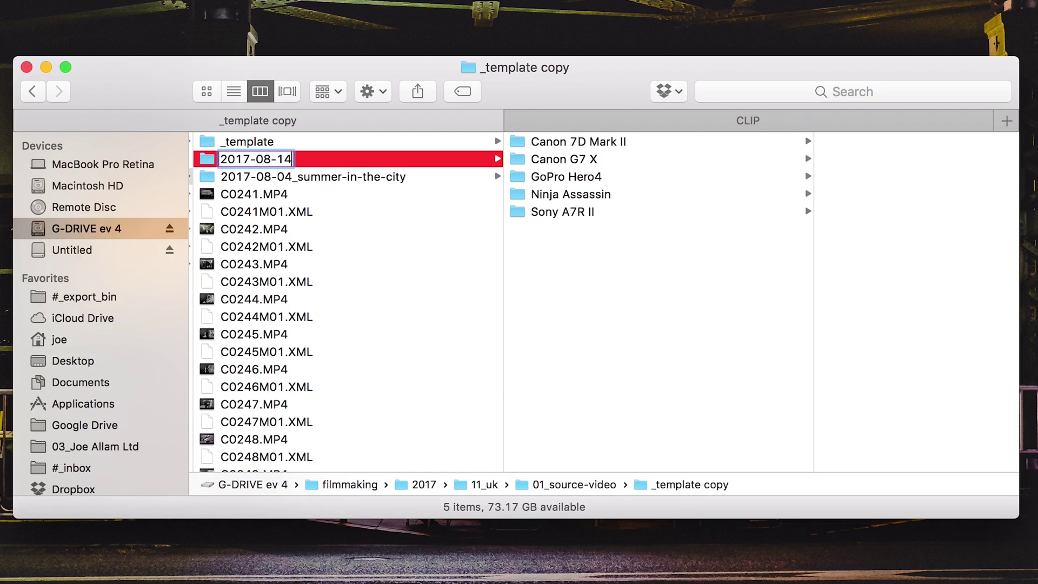
type("_our-")
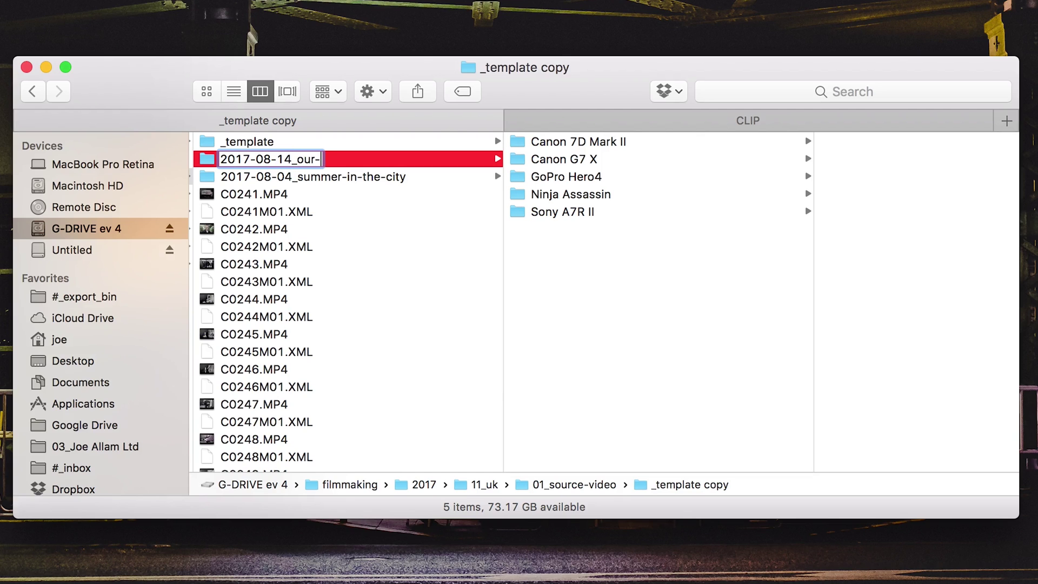
type("week-in")
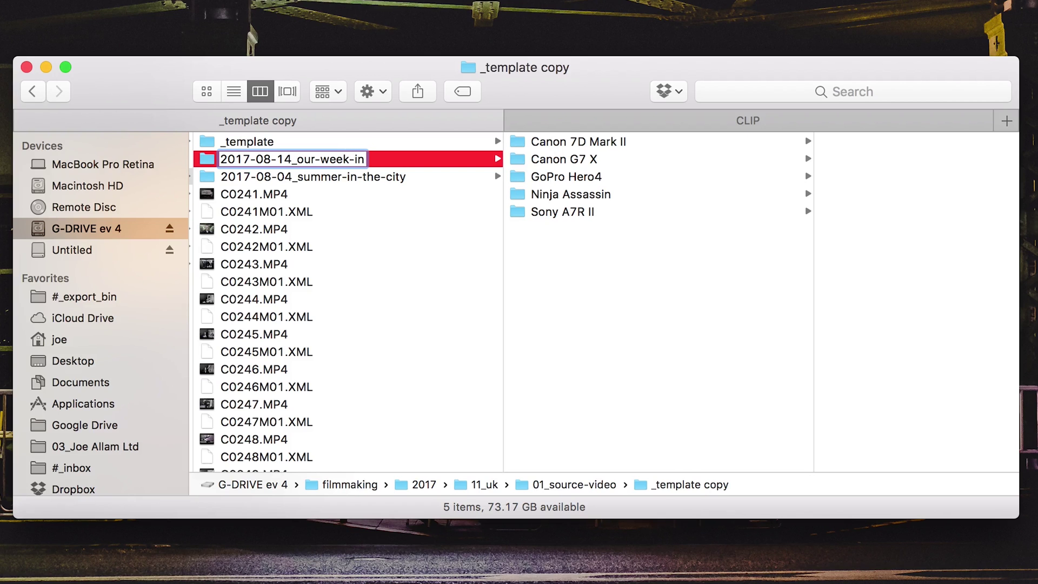
type("-video")
key("Return")
key("Down")
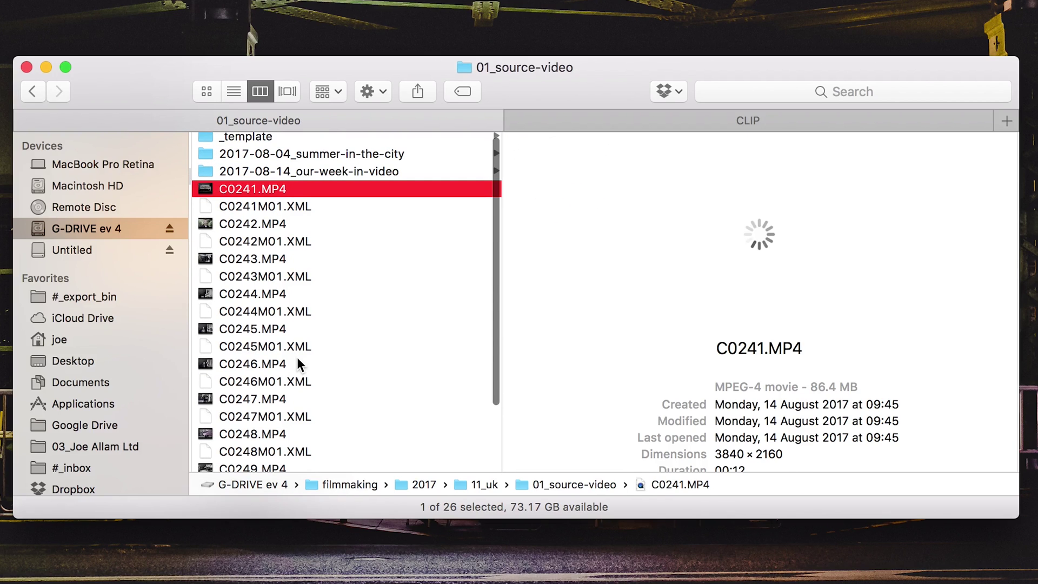
- Move clips C0241–C0252 into 2017-08-14_our-week-in-video's Sony A7R II folder and tag that folder green
scroll(278, 443, "down", 4)
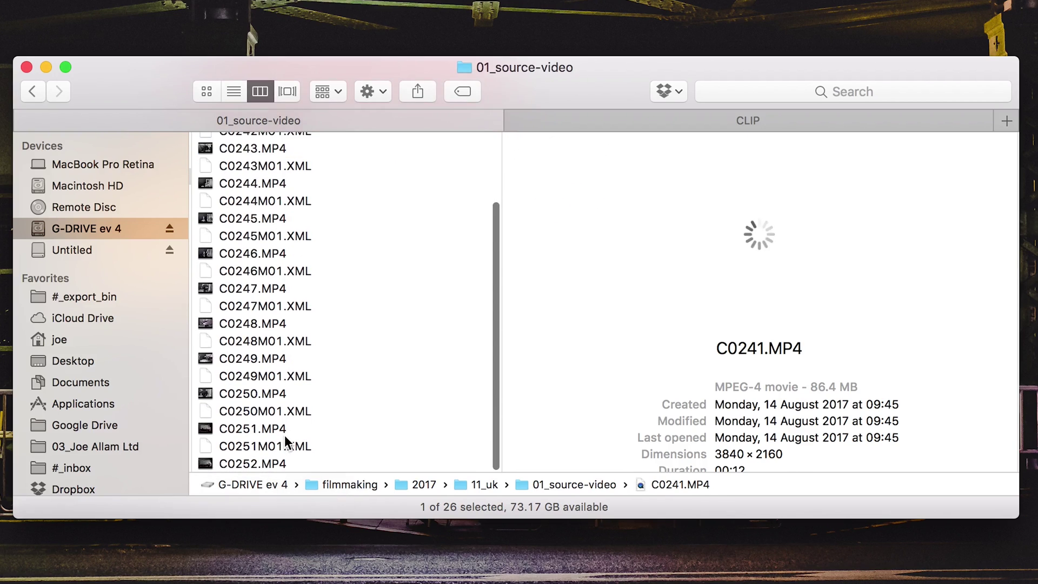
left_click(267, 460, "shift")
scroll(270, 342, "up", 4)
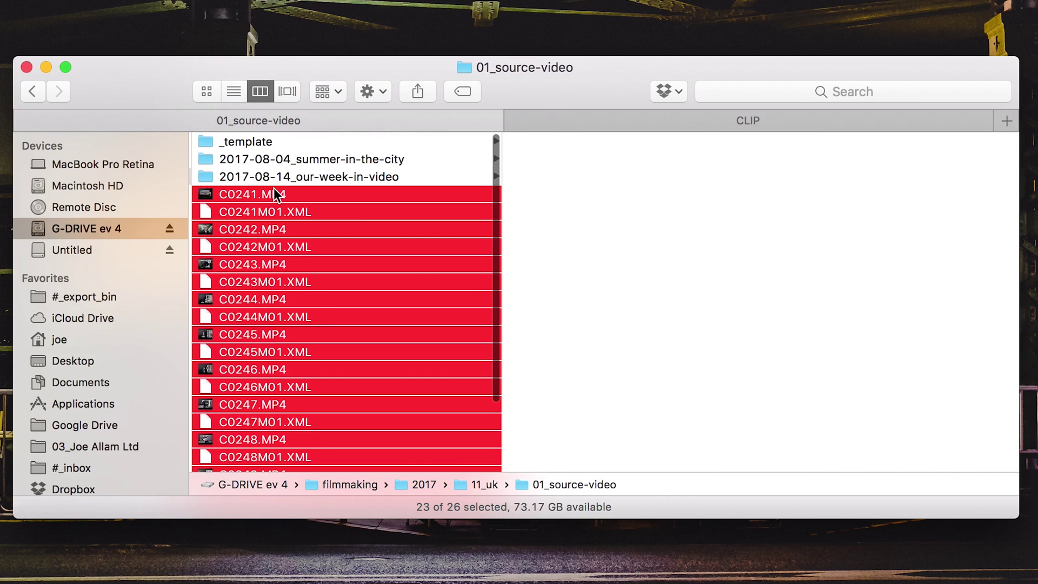
left_click_drag(273, 187, 314, 170)
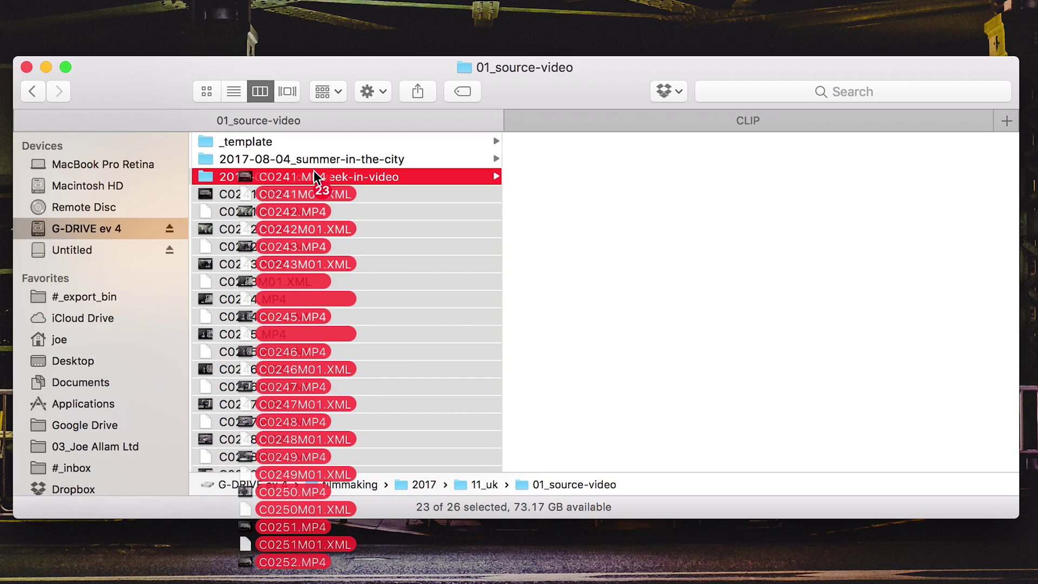
left_click_drag(315, 175, 774, 194)
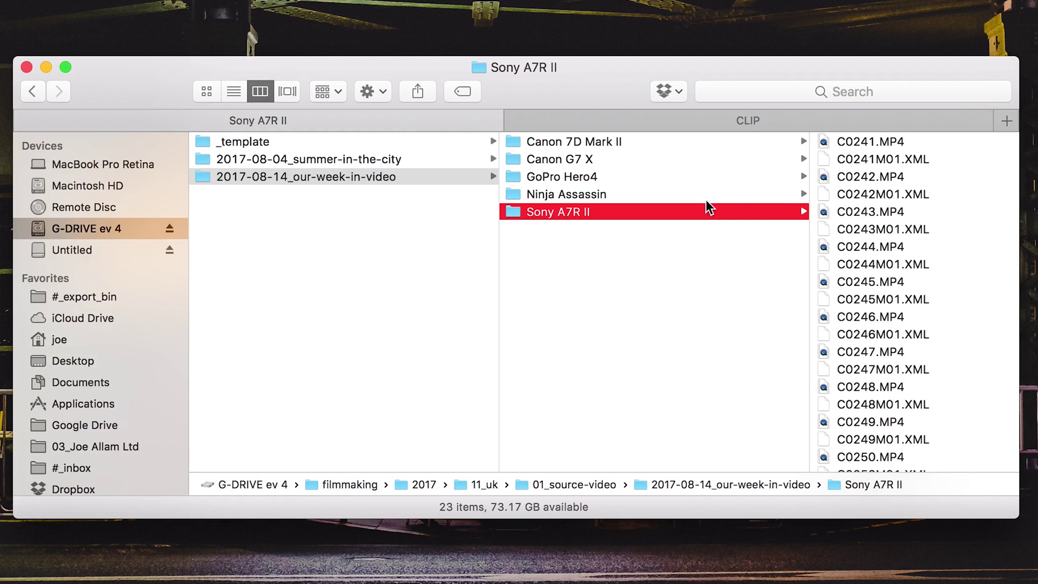
right_click(691, 205)
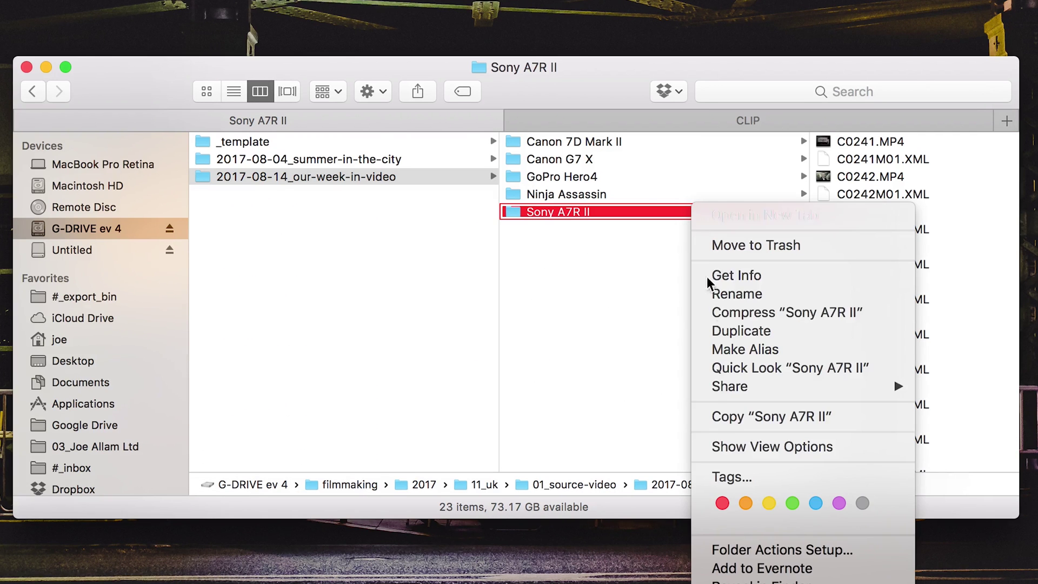
left_click(792, 503)
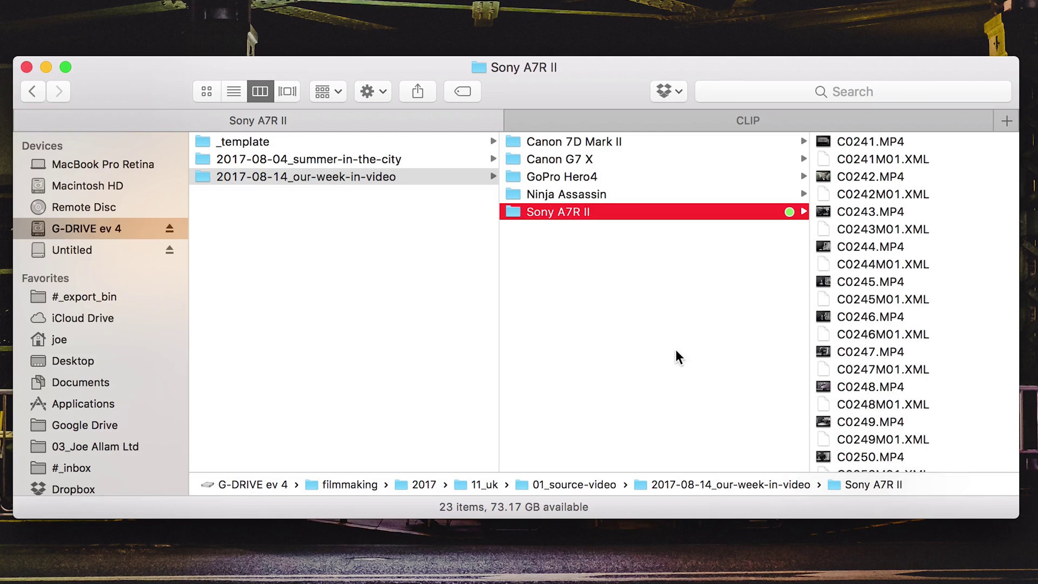
left_click(363, 159)
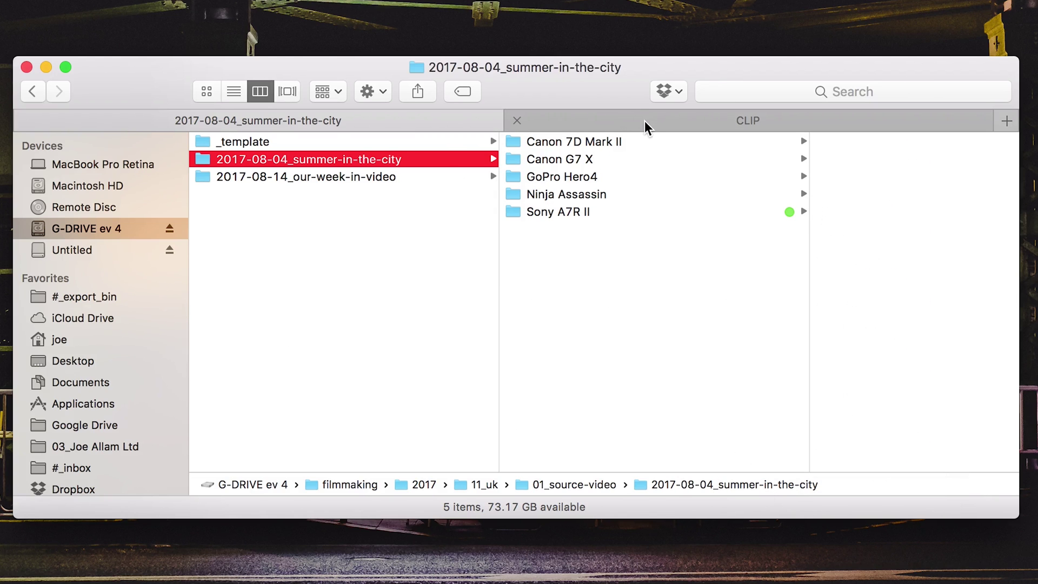
- Glance at the SD card's CLIP folder, then navigate from 2017-08-04_summer-in-the-city up to 11_uk
key("ctrl+Tab")
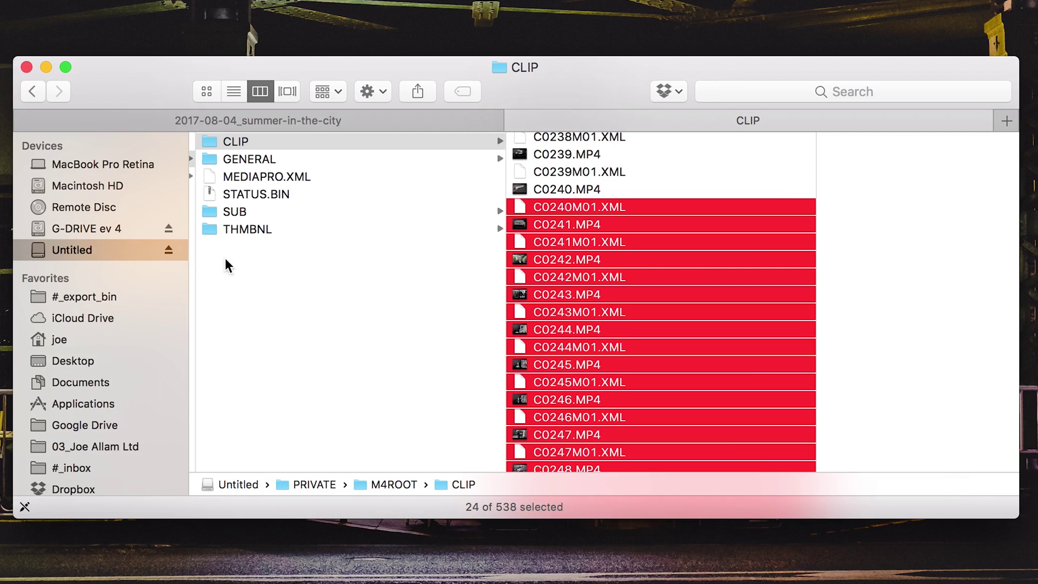
left_click(474, 121)
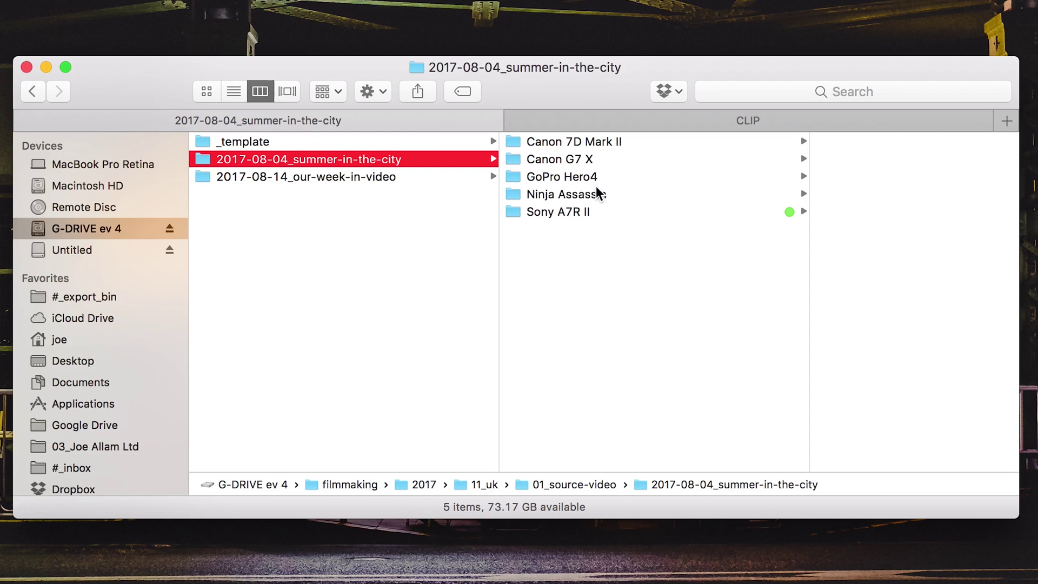
scroll(376, 266, "left", 1)
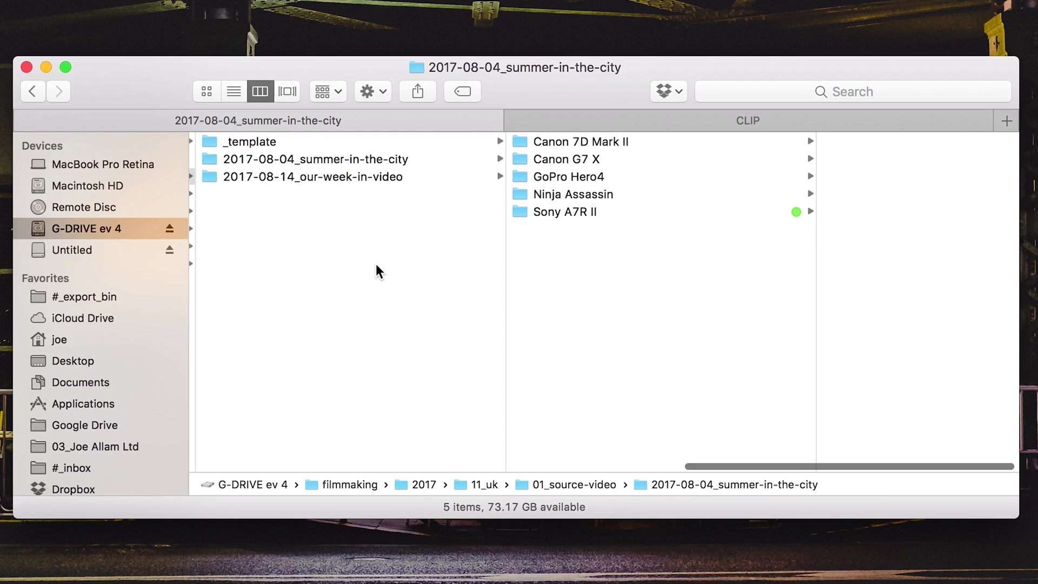
scroll(377, 266, "left", 3)
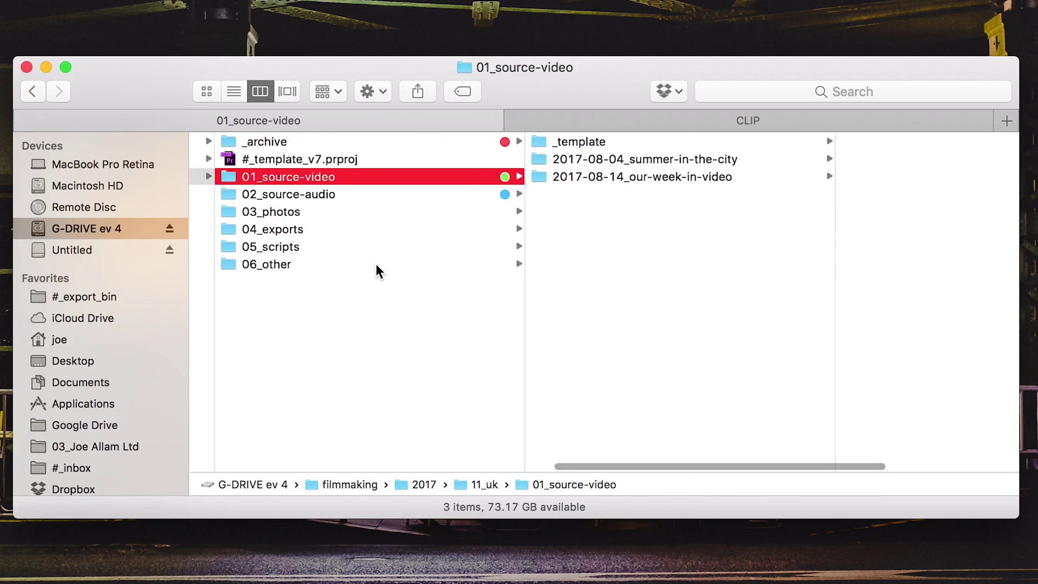
left_click(673, 160)
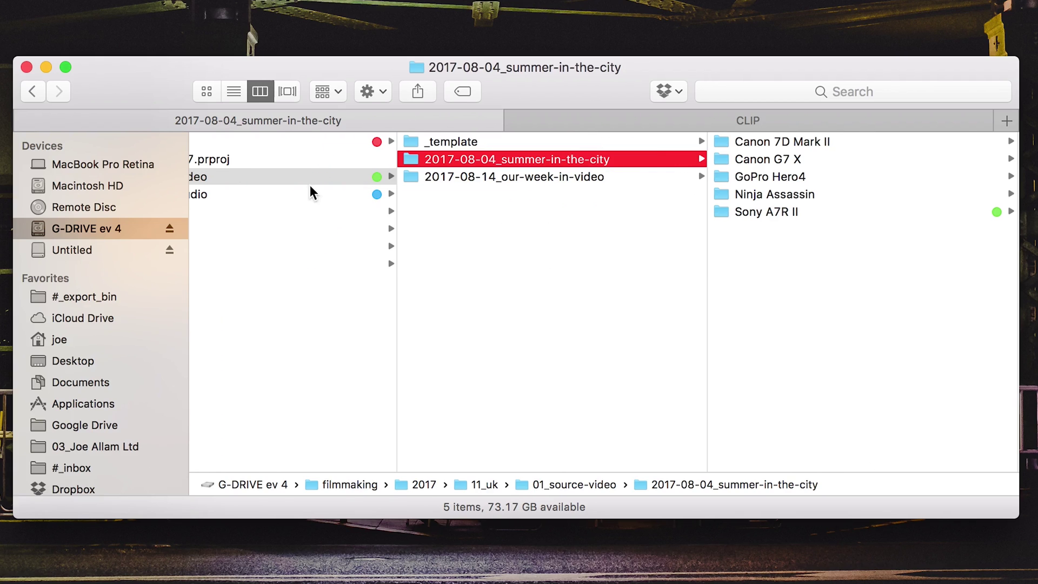
scroll(578, 347, "left", 4)
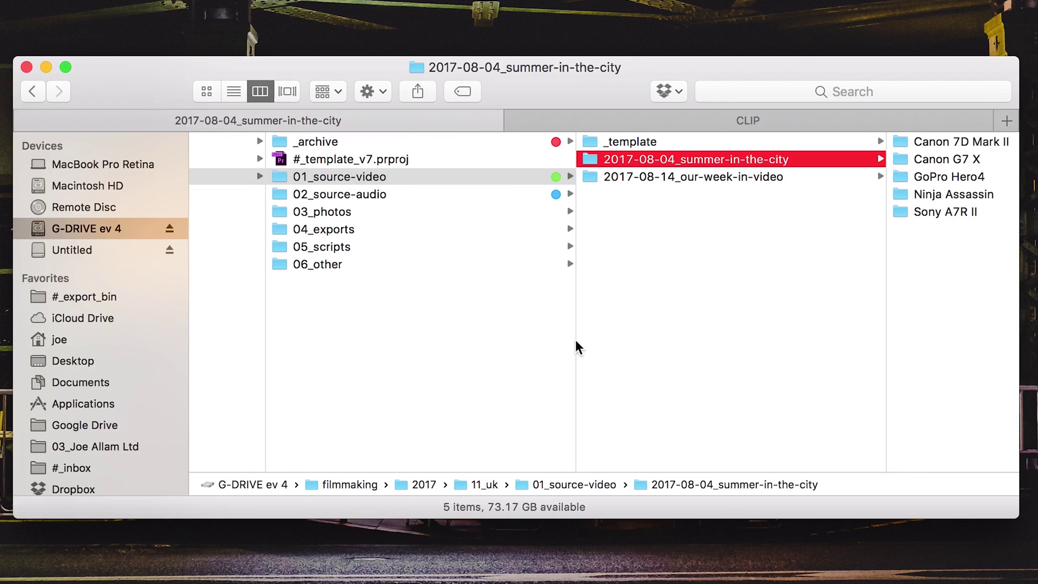
scroll(577, 346, "left", 2)
key("Left")
key("Left")
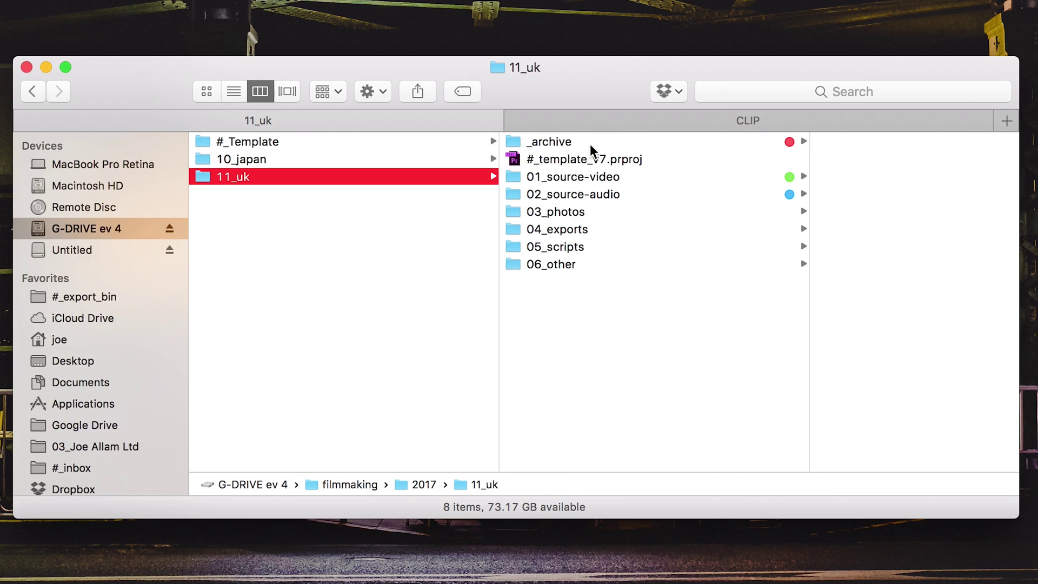
- Rename #_template_v7.prproj to tutorial_v1.prproj and open it in Premiere Pro
left_click(586, 161)
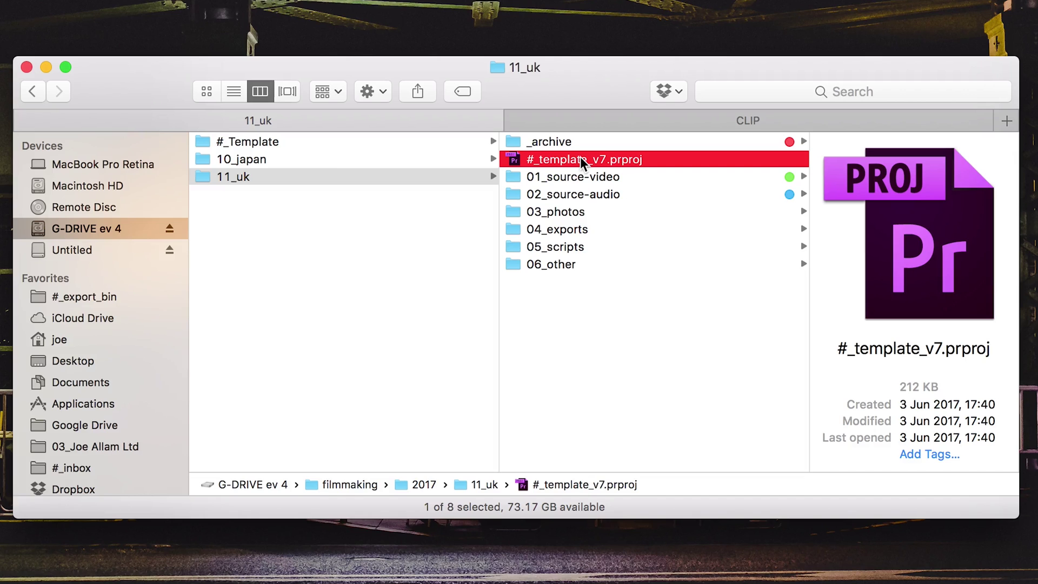
left_click(582, 161)
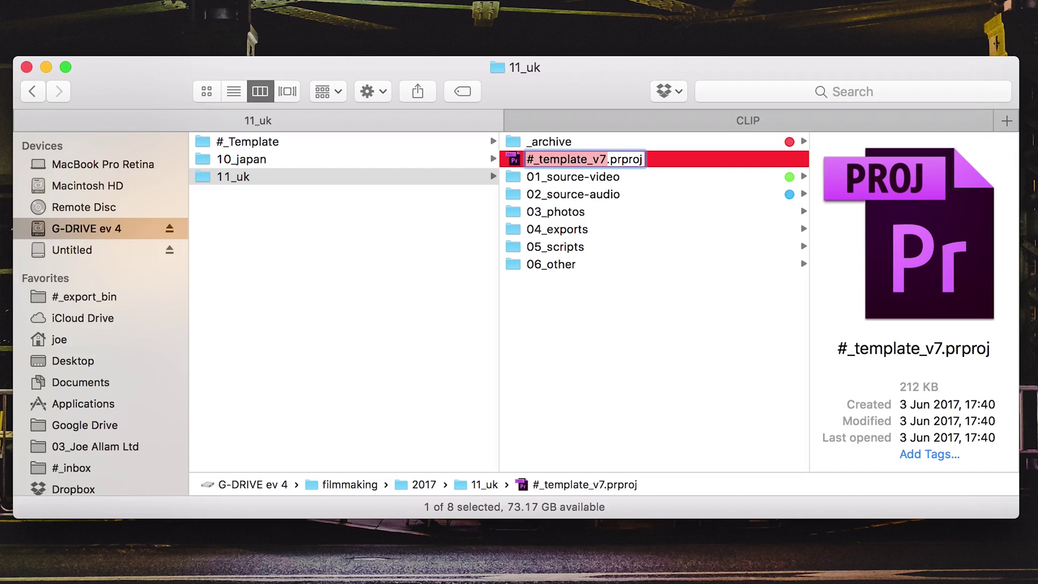
type("tutorial_")
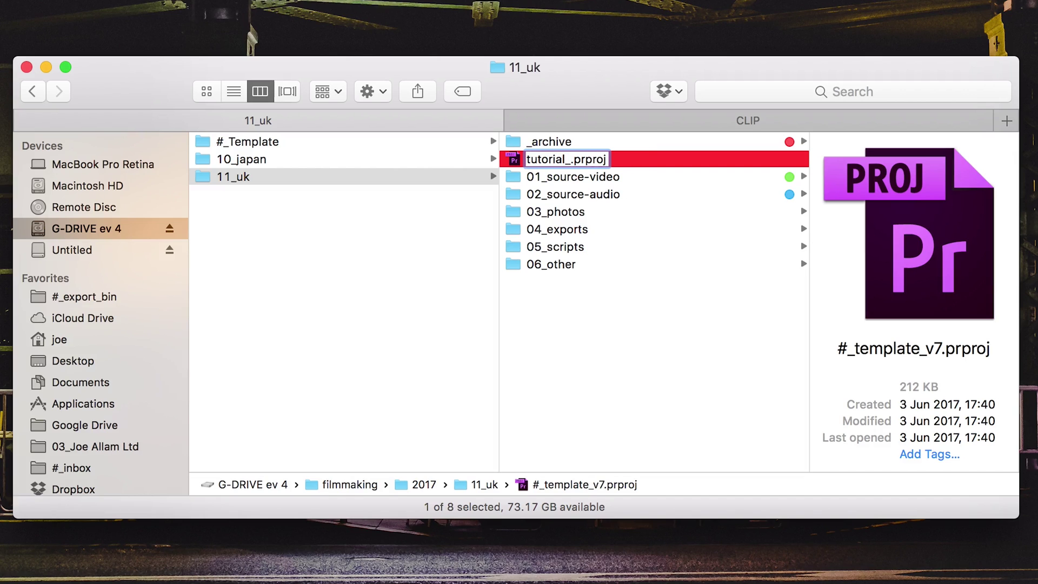
type("v1")
key("Return")
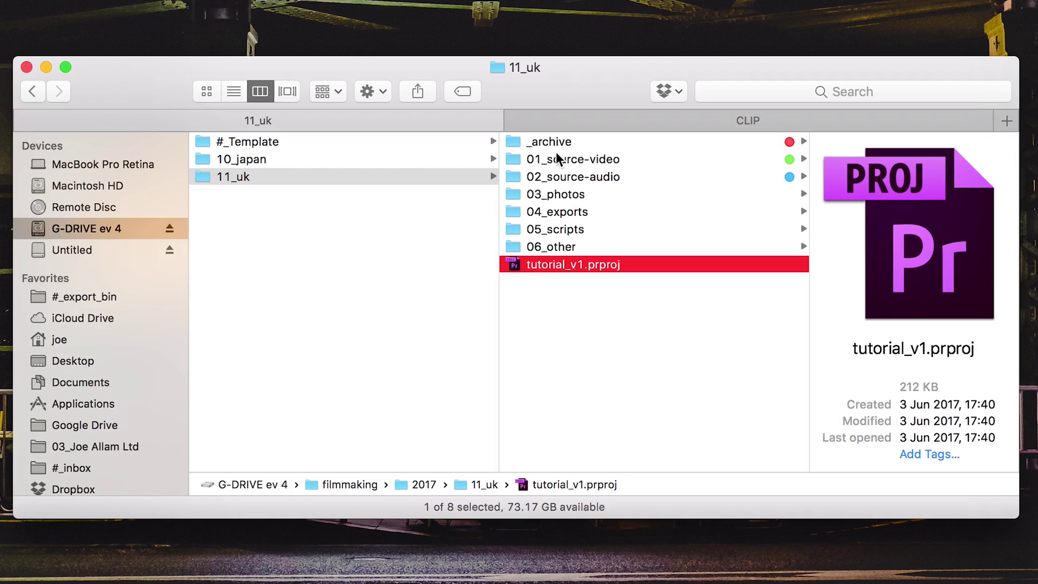
double_click(517, 268)
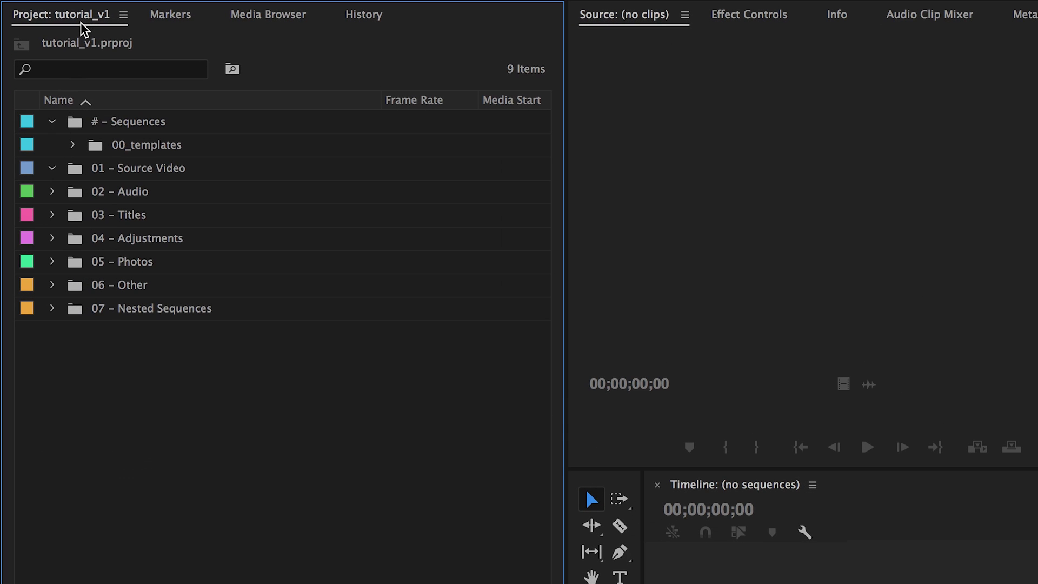
- Expand 00_templates under # – Sequences to list its six templates, then select 01 – Source Video
left_click(127, 124)
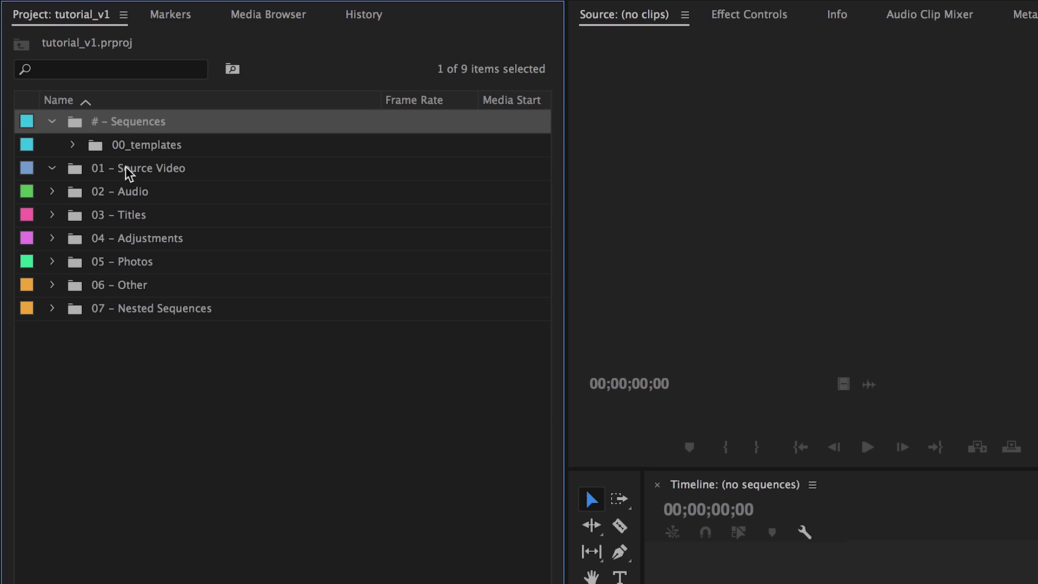
left_click(72, 145)
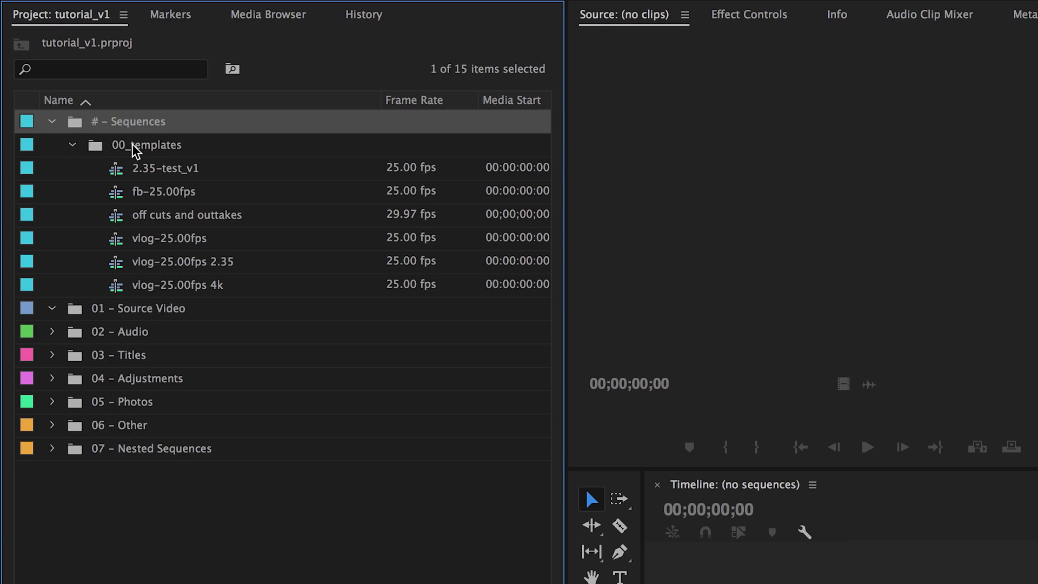
left_click(97, 309)
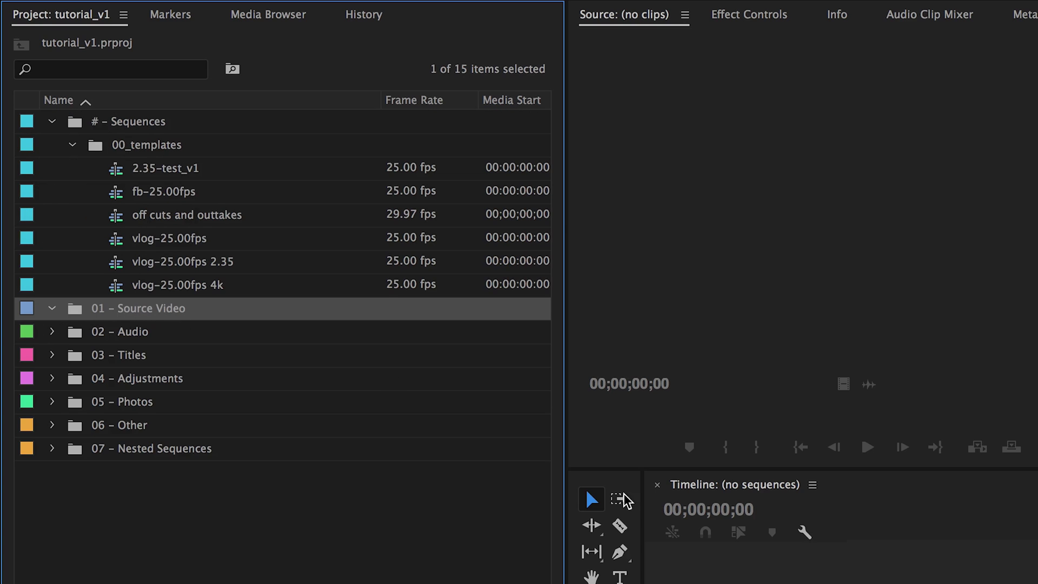
- Drag 2017-08-14_our-week-in-video from Finder into the 01 – Source Video bin and dismiss the XML import error
key("super+Tab")
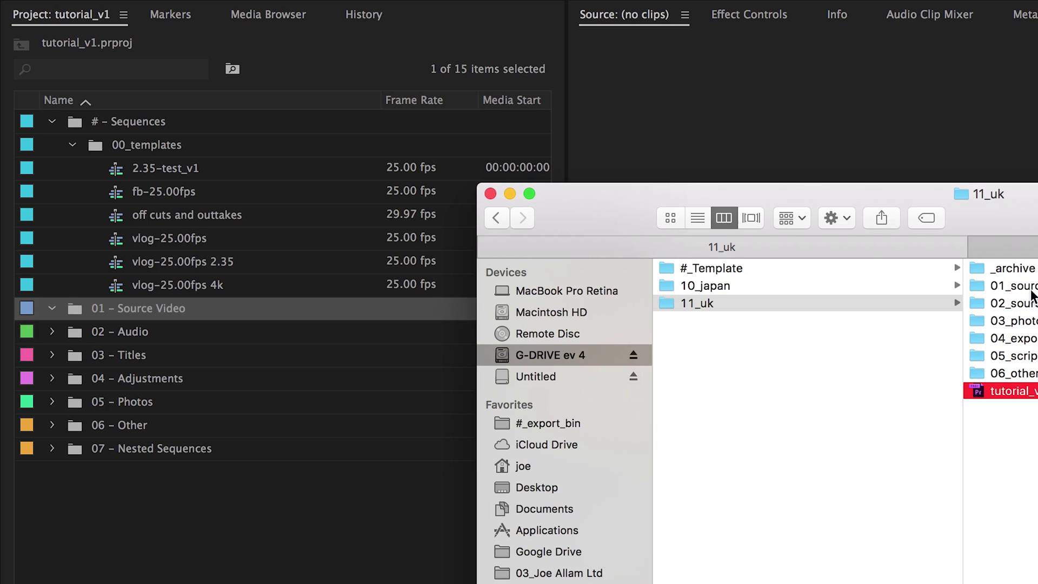
left_click(1008, 285)
key("Right")
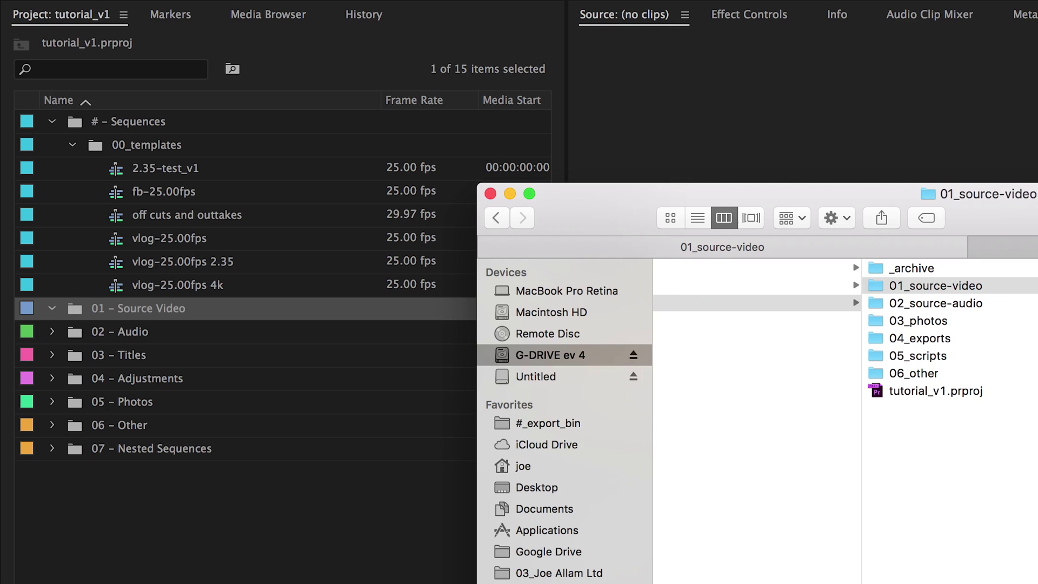
key("Down")
key("Down")
left_click_drag(975, 302, 134, 311)
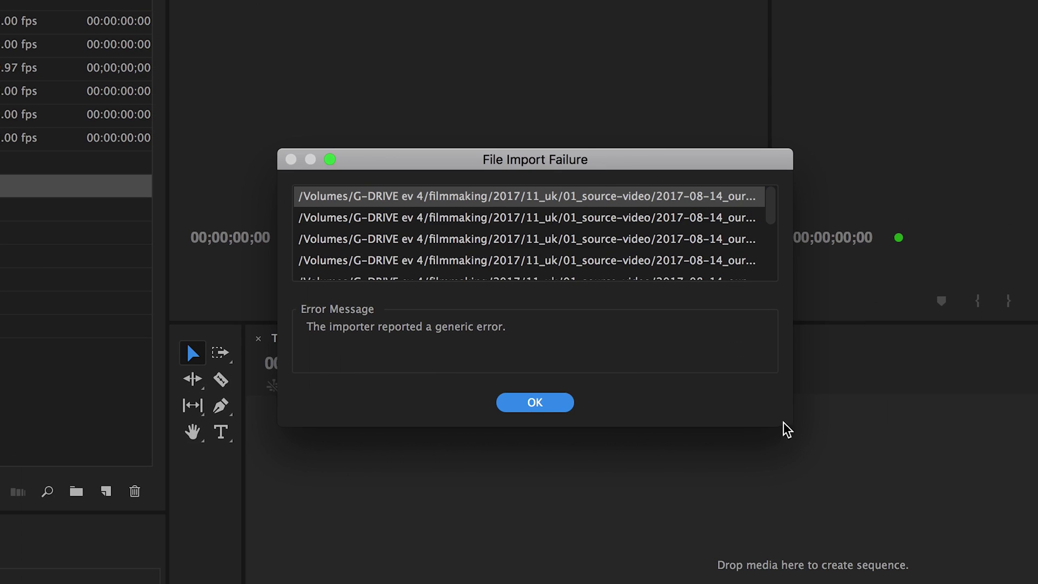
left_click_drag(789, 427, 1037, 470)
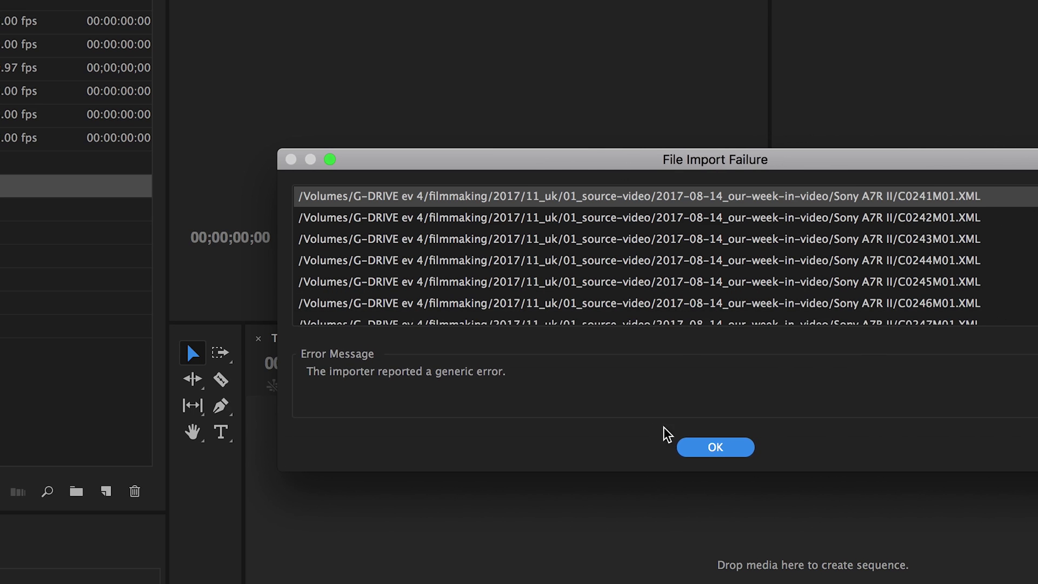
left_click(727, 453)
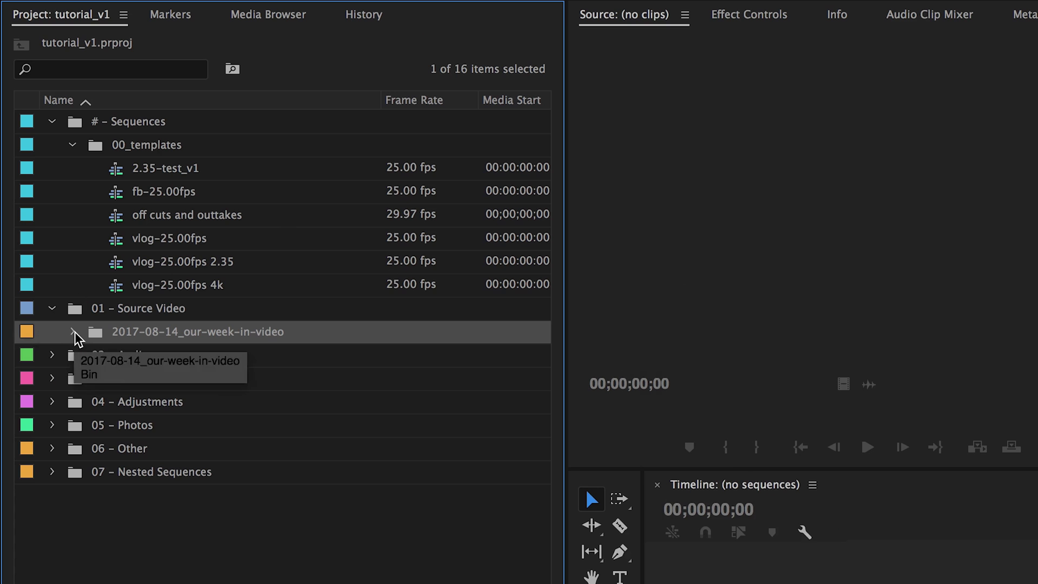
- Expand the imported 2017-08-14 and Sony A7R II bins and load C0241.MP4 in the Source monitor
left_click(73, 332)
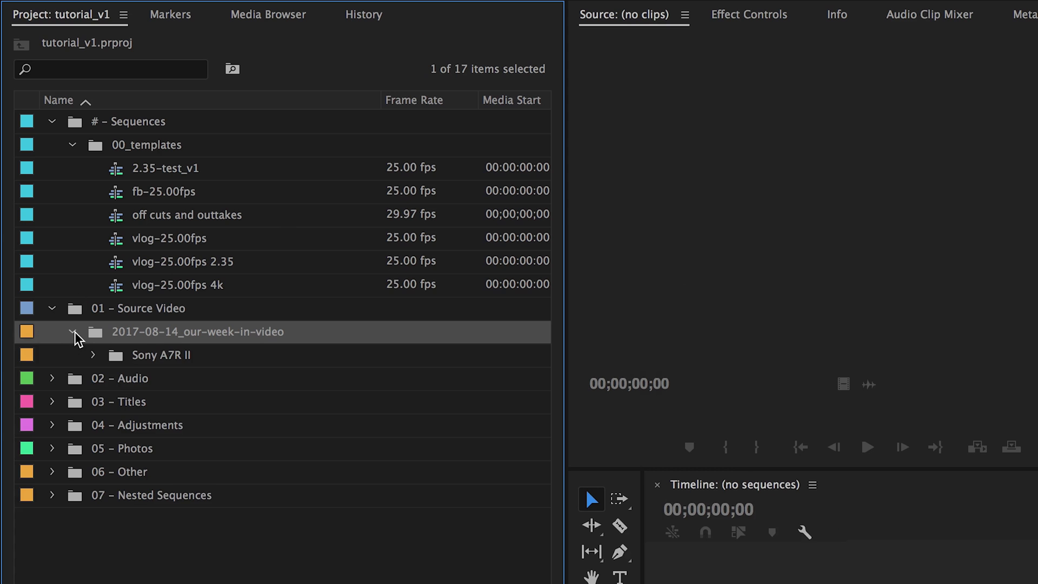
left_click(154, 359)
left_click(93, 356)
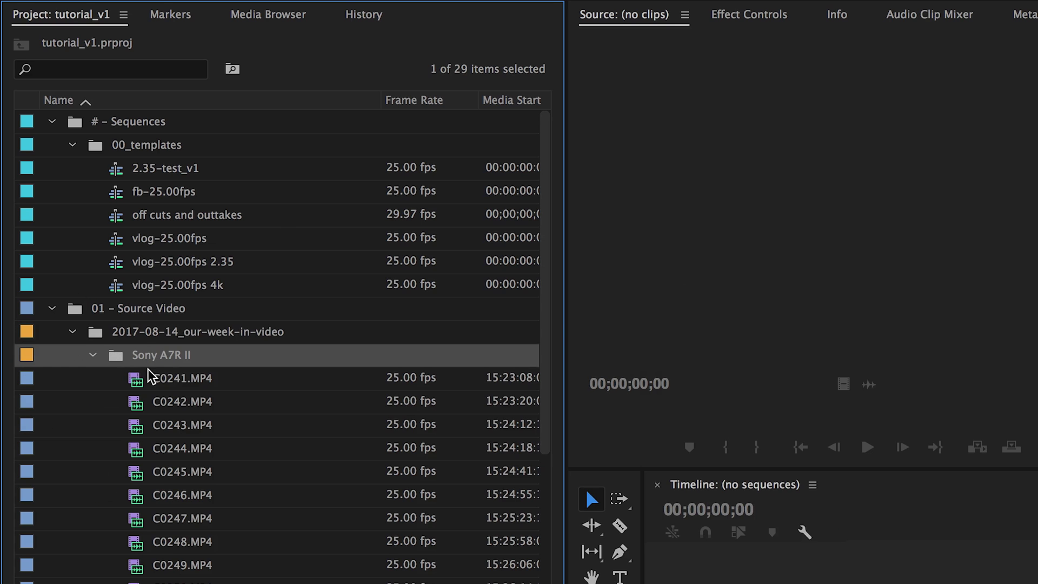
scroll(186, 448, "down", 5)
scroll(186, 447, "up", 2)
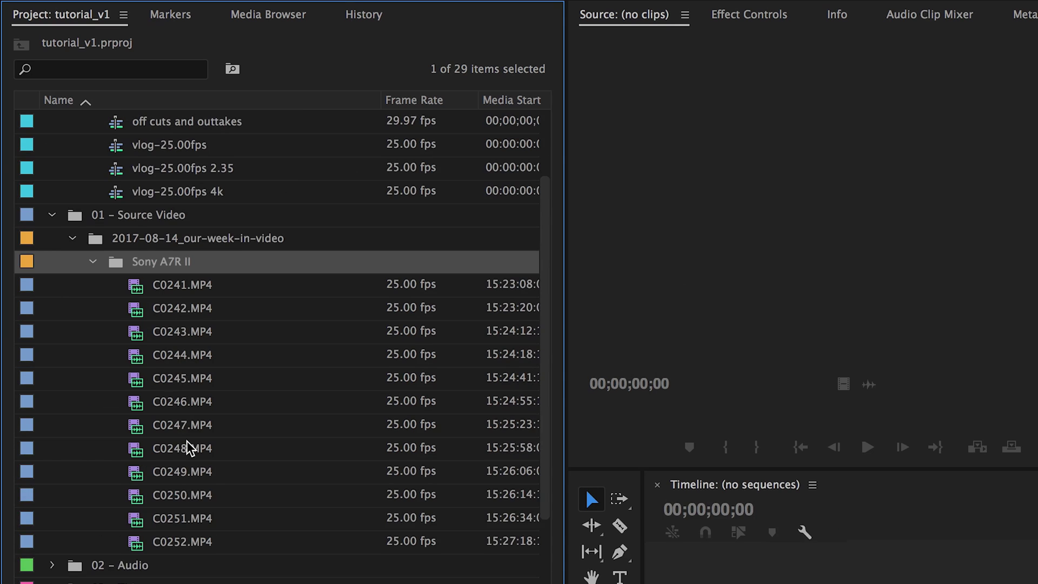
double_click(140, 291)
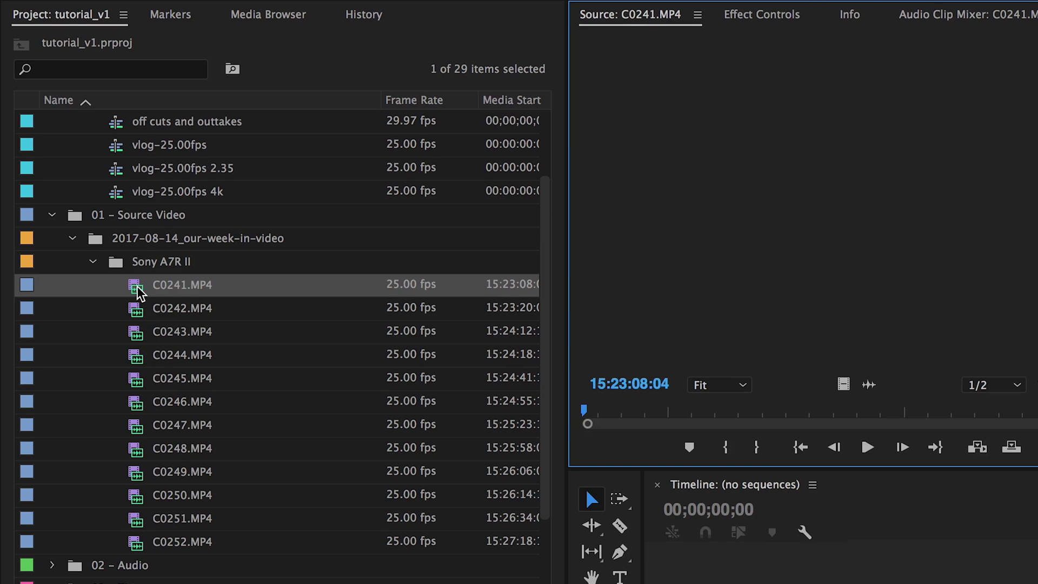
left_click(94, 262)
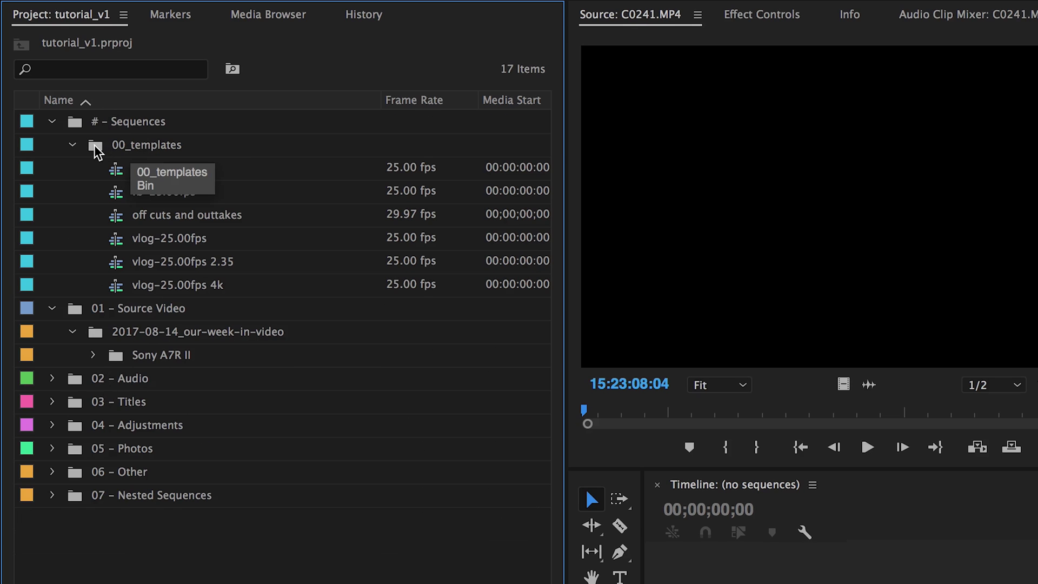
- Duplicate the vlog-25.00fps 4k sequence and name the copy tutorial_v1
left_click(115, 286)
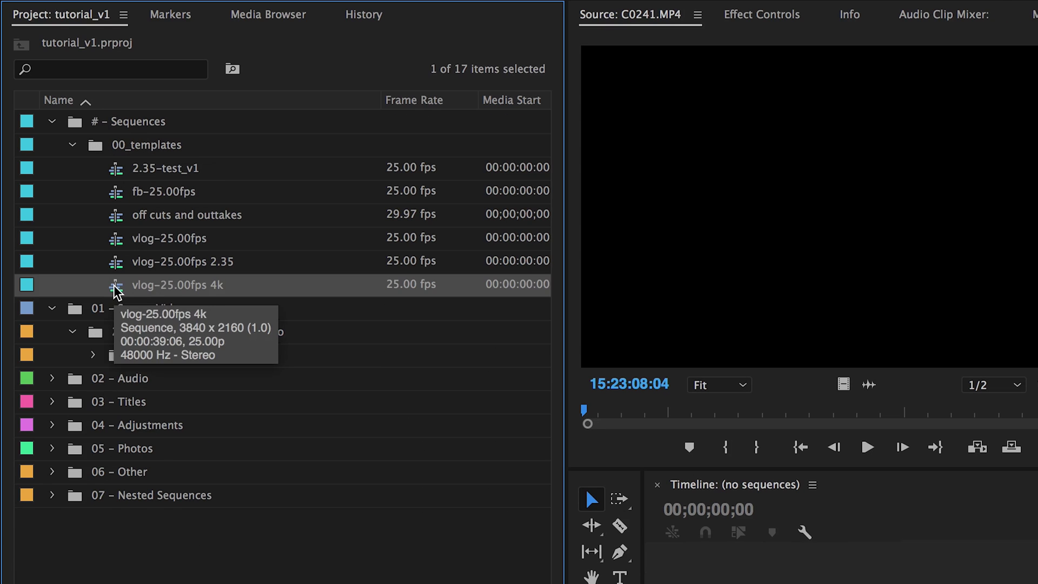
right_click(120, 292)
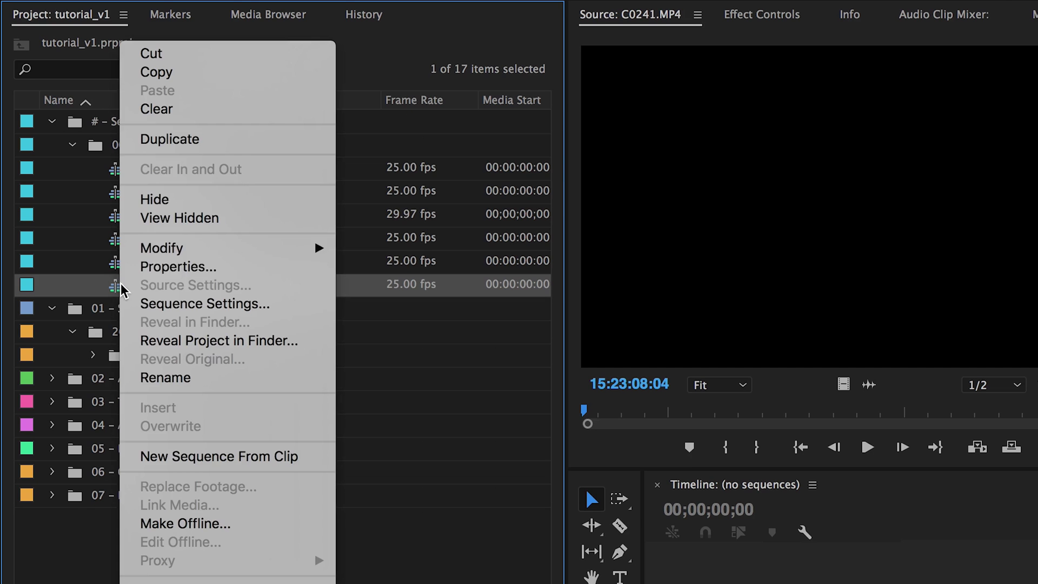
left_click(160, 139)
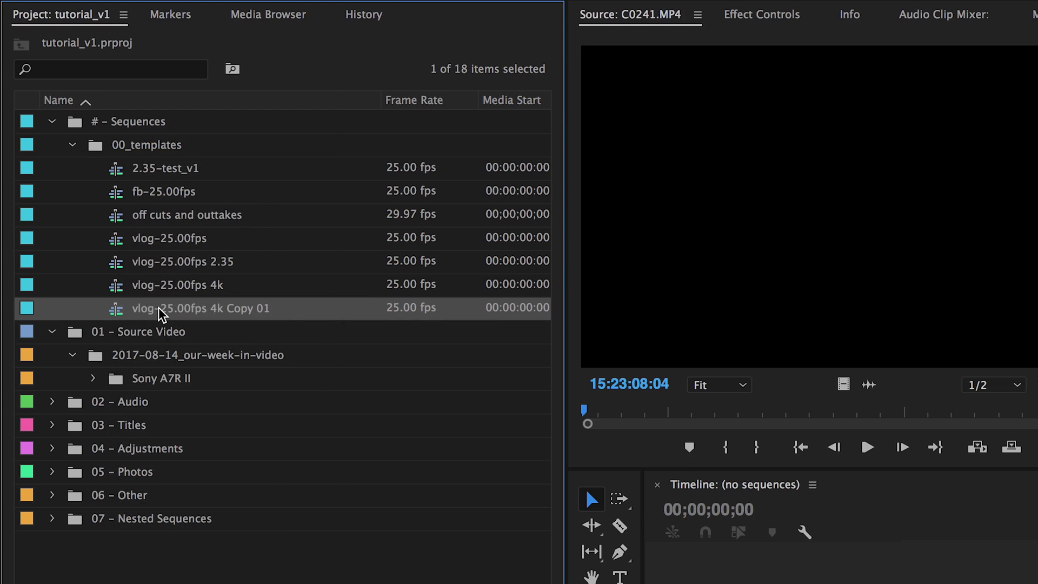
left_click(158, 309)
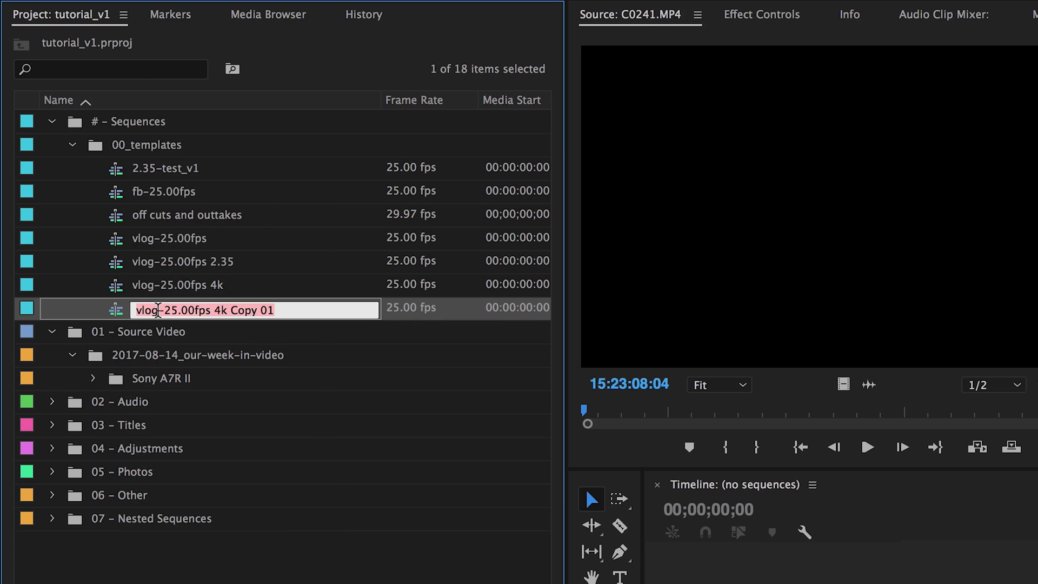
type("tutor")
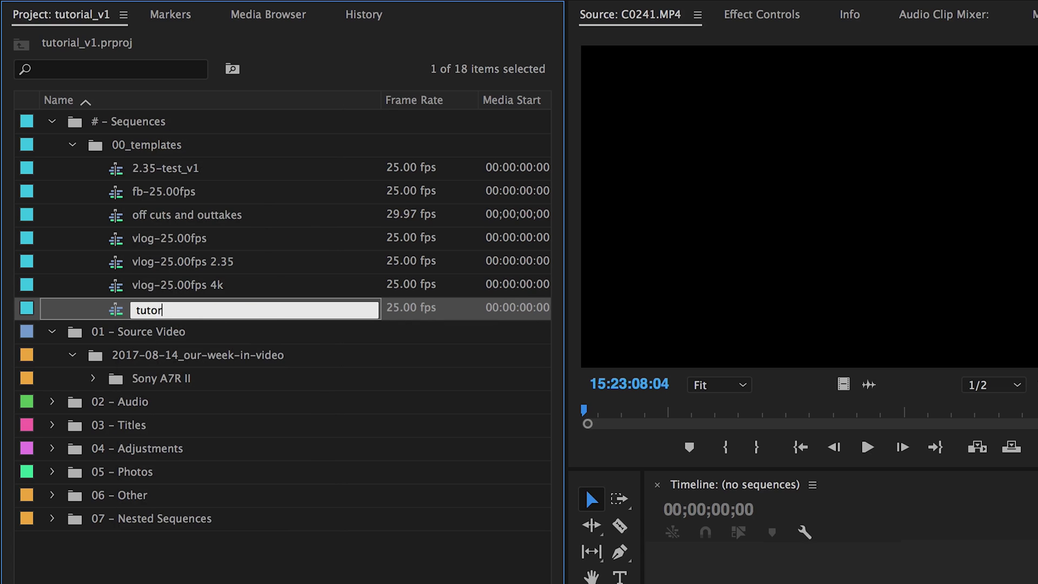
type("ial_v1")
key("Tab")
- Move tutorial_v1 into # – Sequences and open it in the timeline
left_click_drag(116, 313, 110, 121)
left_click(73, 145)
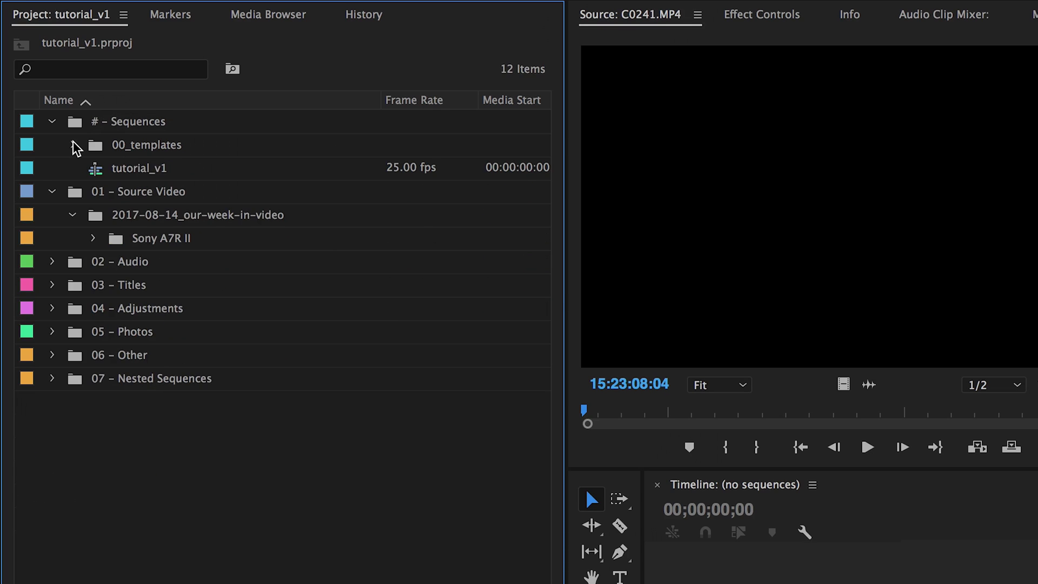
double_click(96, 169)
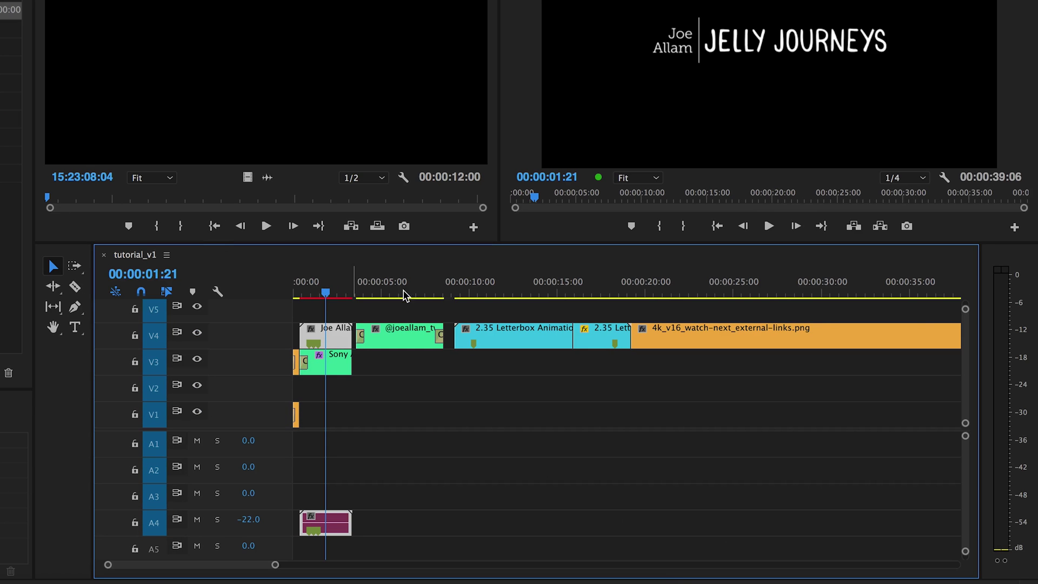
left_click(401, 295)
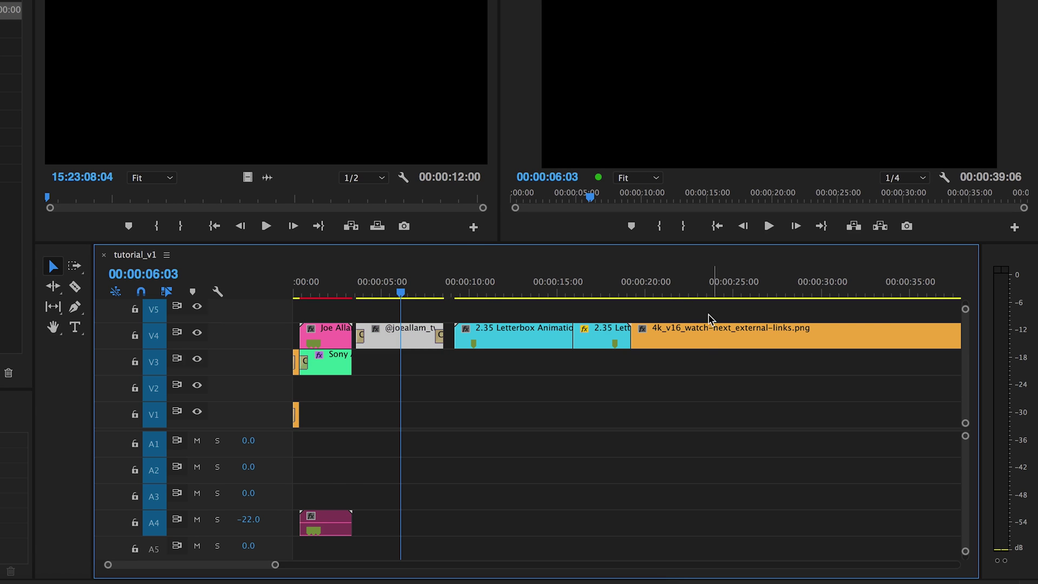
left_click(710, 286)
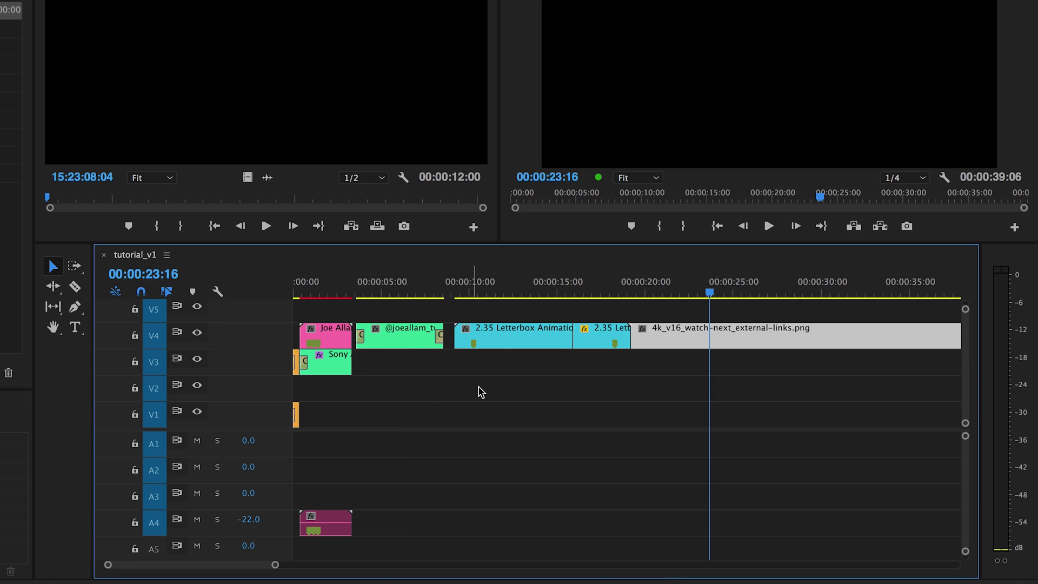
left_click(481, 392)
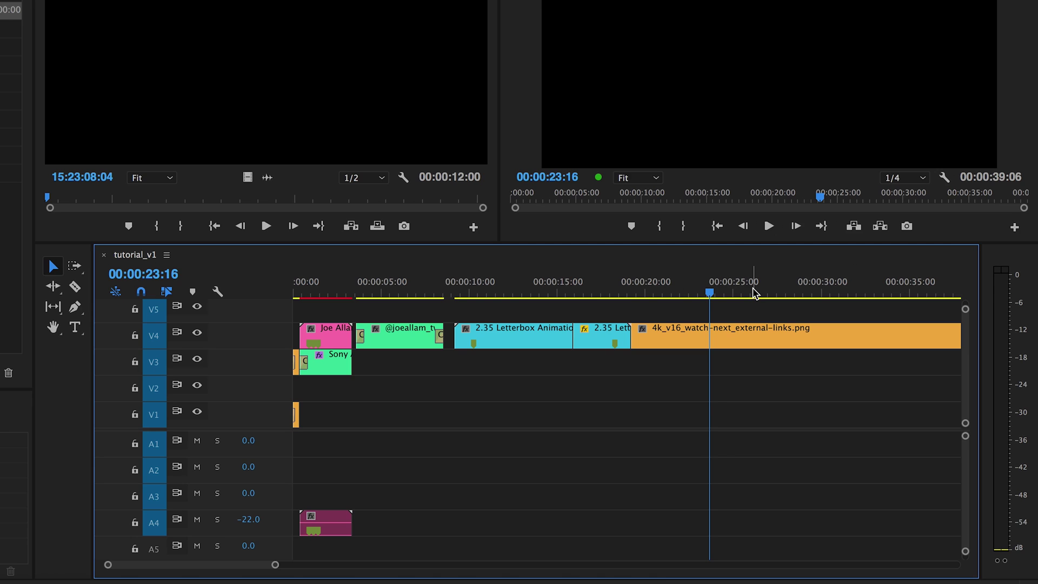
scroll(755, 292, "down", 2)
left_click(639, 294)
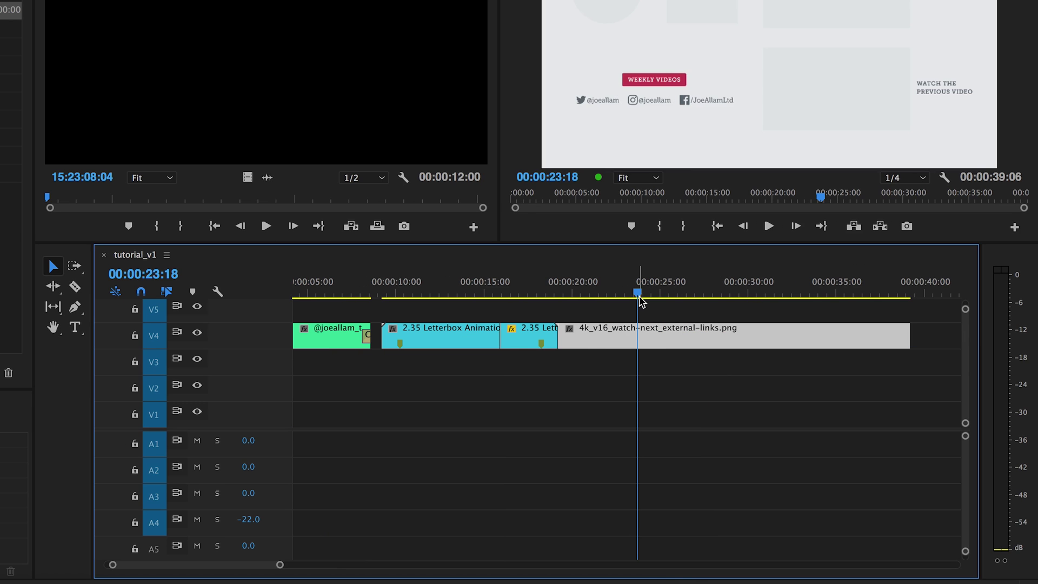